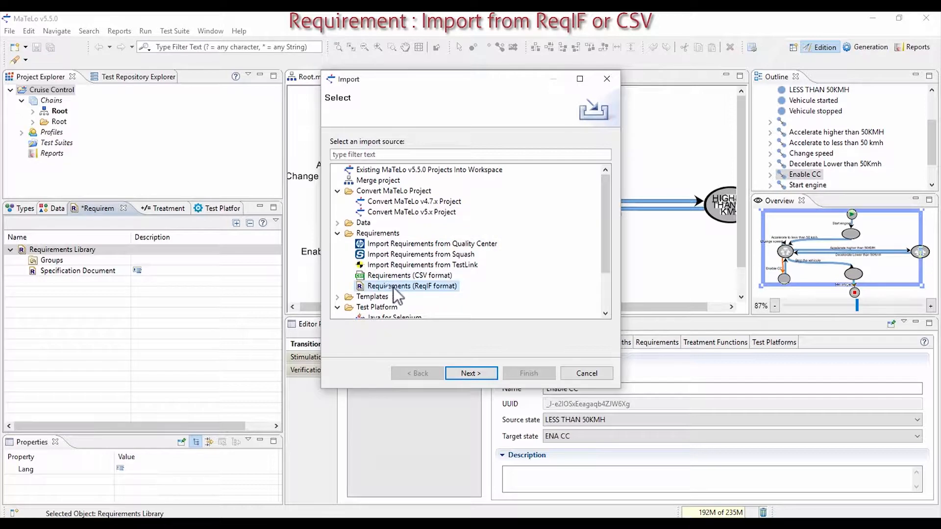
Start a requirements import in ReqIF format and load the file CC.reqif from the desktop.
left_click(473, 373)
left_click(836, 153)
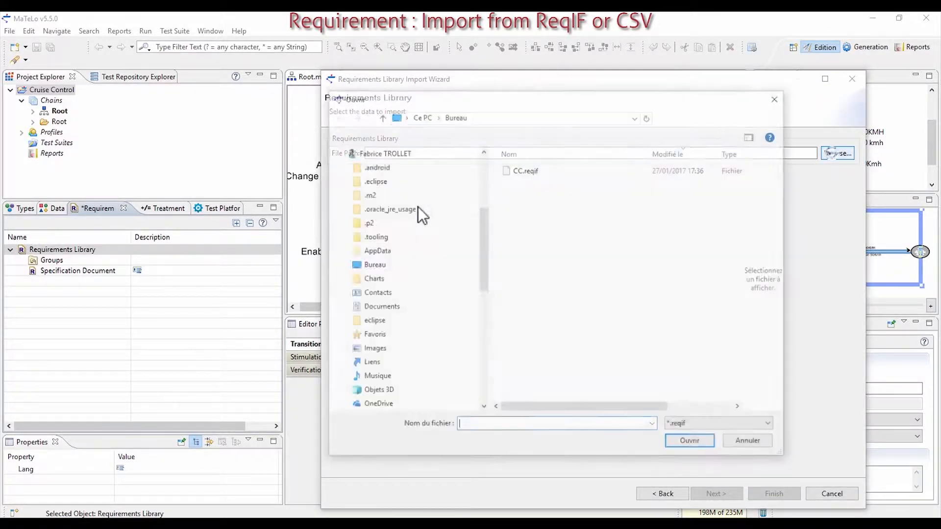
double_click(519, 168)
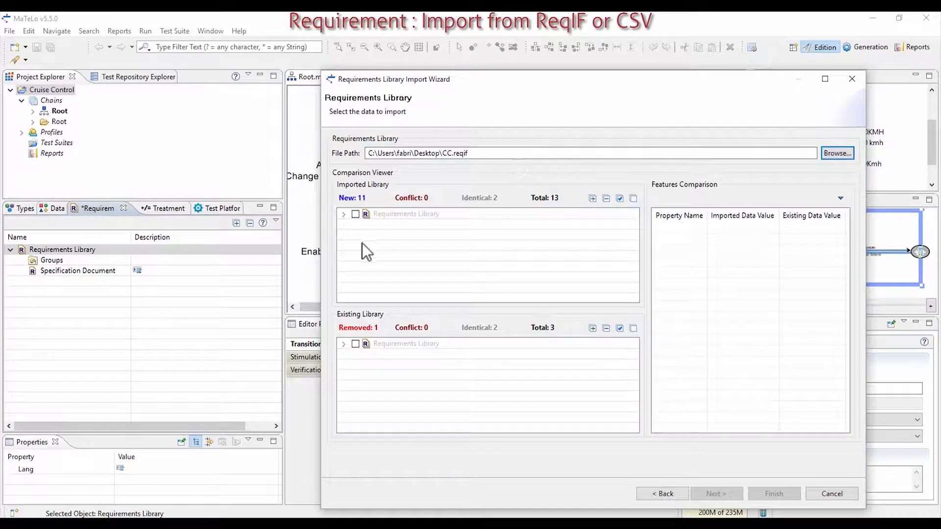
Select the Specification Document with all its requirements in the imported library and complete the import.
left_click(343, 215)
left_click(355, 235)
scroll(408, 248, "down", 2)
scroll(408, 251, "up", 4)
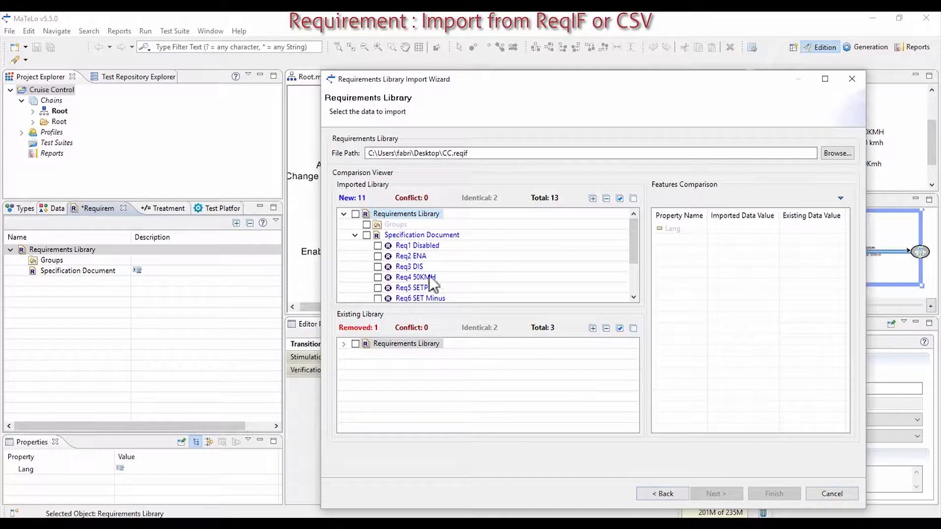
left_click(366, 235)
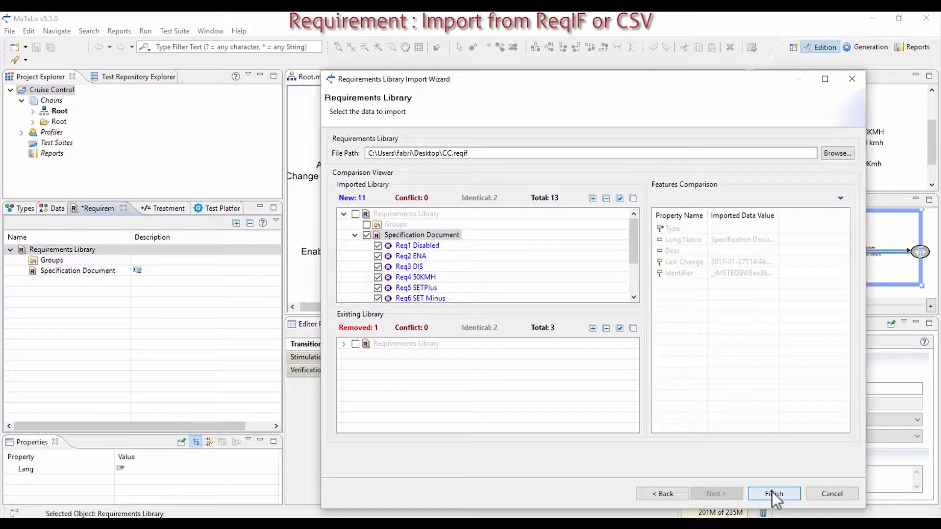
left_click(773, 493)
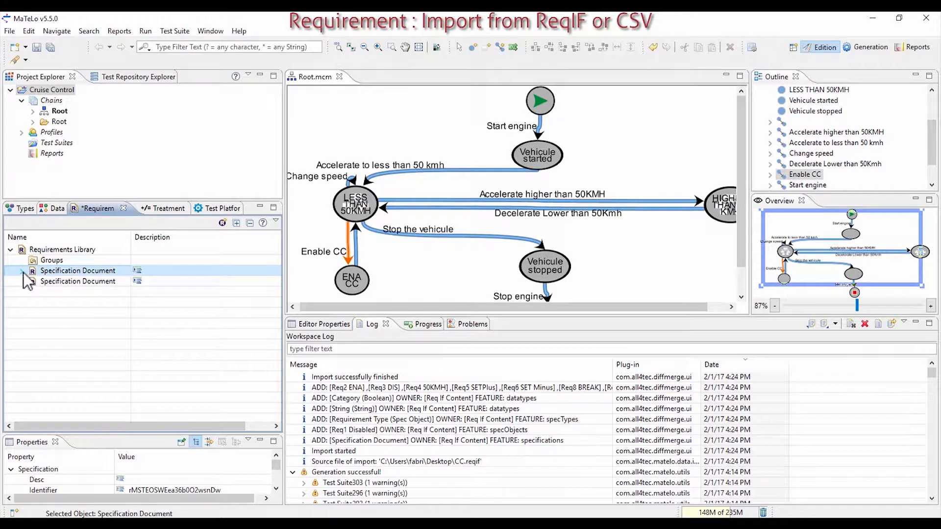
Expand the imported Specification Document and review its requirements, such as Req1 Disabled, Req2 ENA and Req6 SET Minus.
left_click(22, 272)
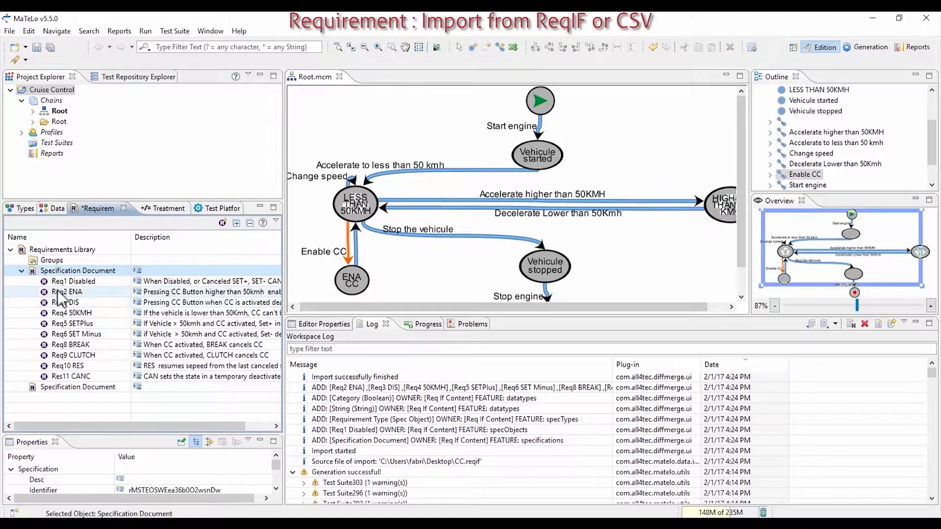
left_click(60, 293)
left_click(97, 324)
left_click(73, 292)
left_click(73, 282)
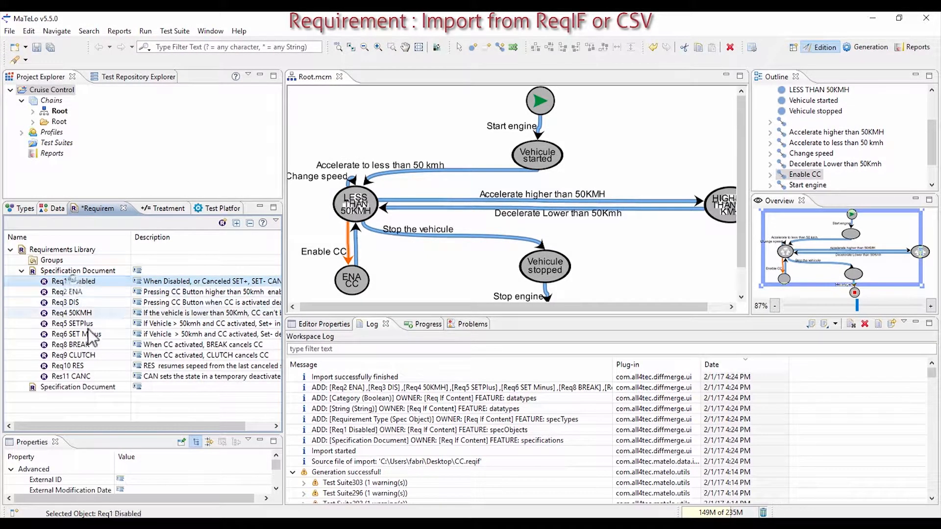
left_click(81, 334)
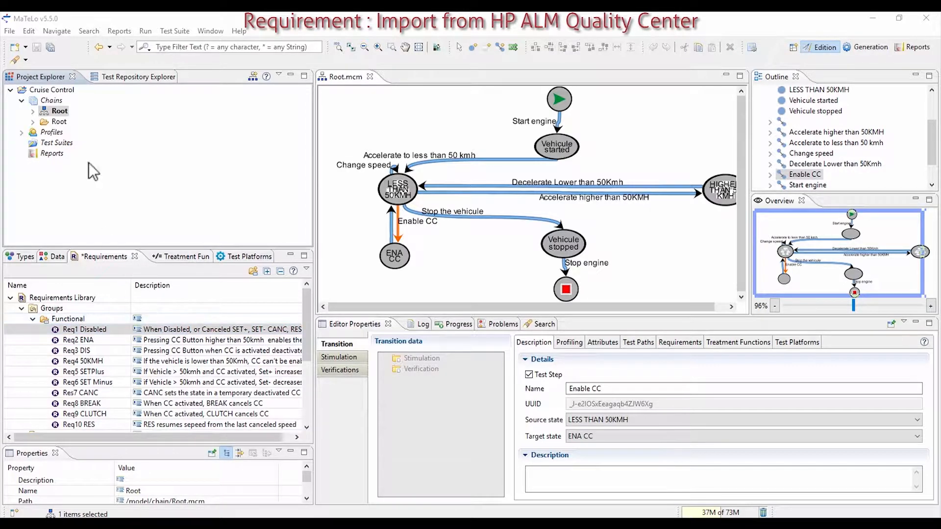
Connect the Test Repository Explorer to the Quality Center project CruiseControl with the stored connection data, and expand its Requirements folder.
left_click(106, 77)
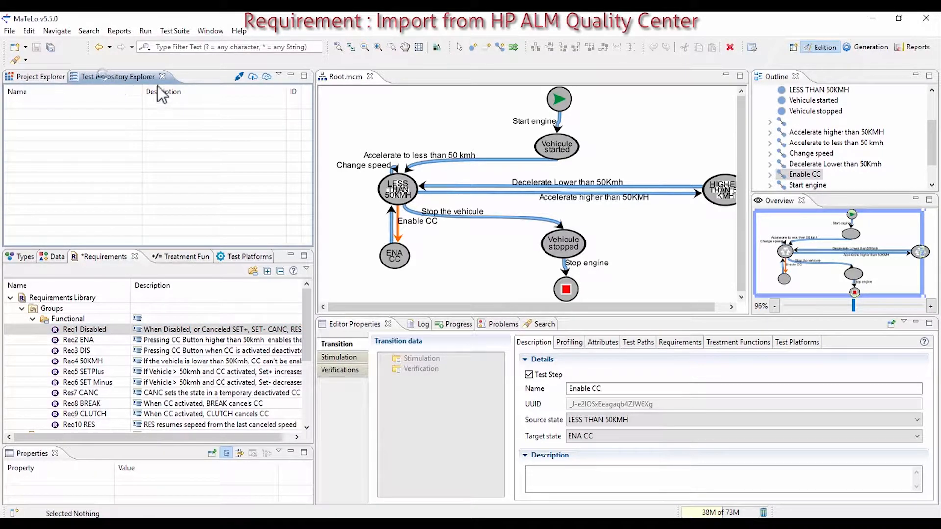
left_click(238, 75)
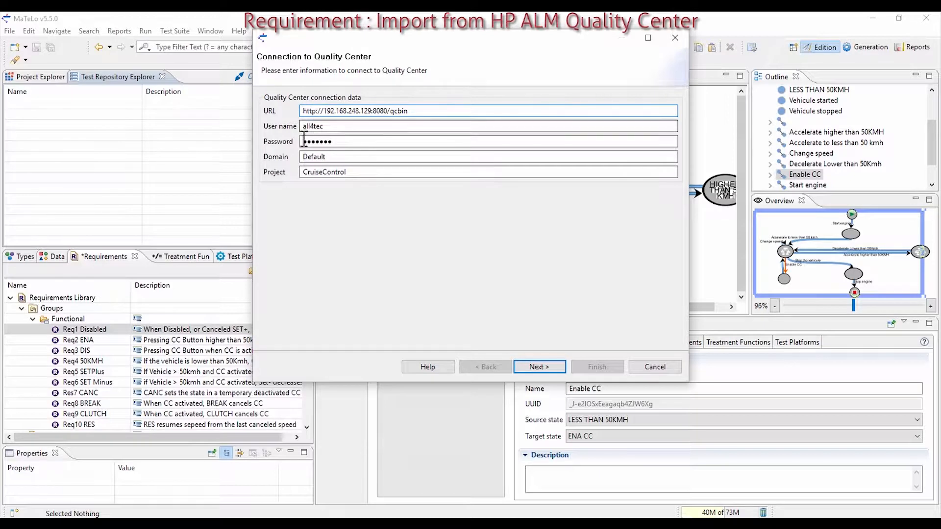
left_click(534, 369)
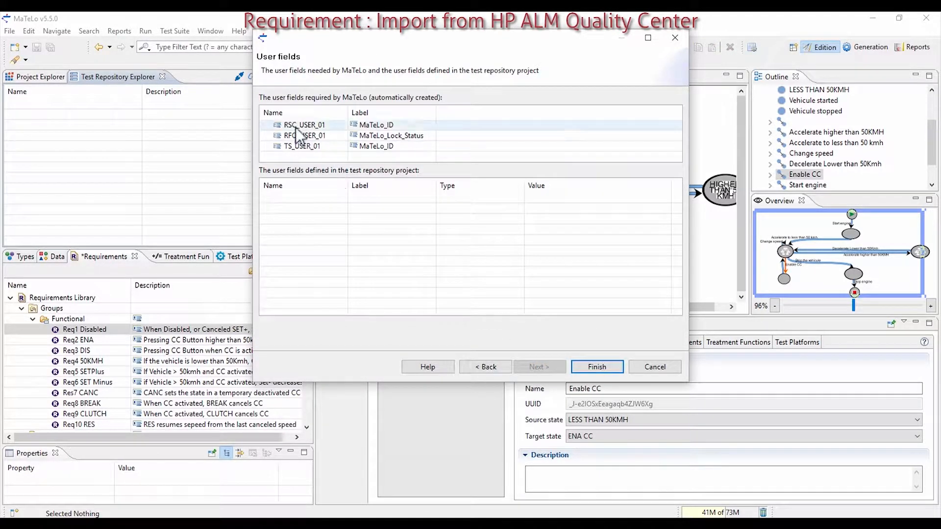
left_click(593, 368)
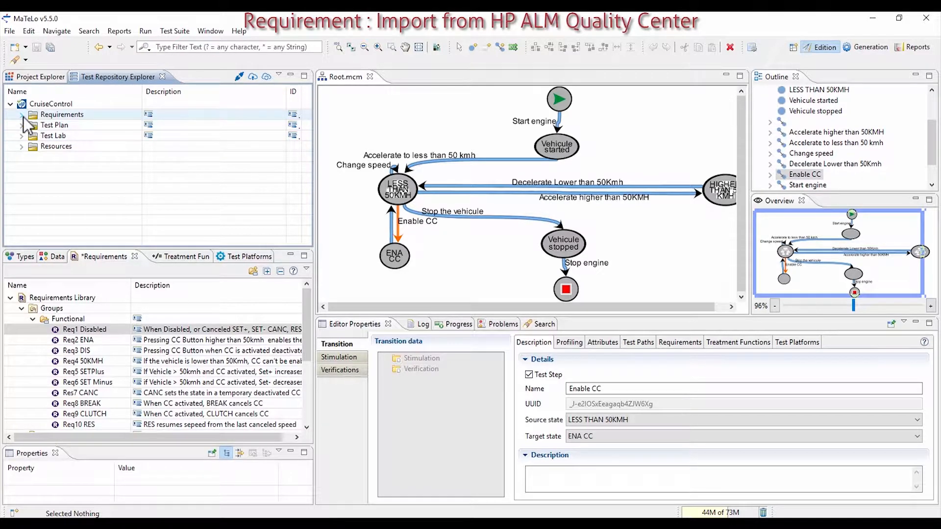
double_click(49, 115)
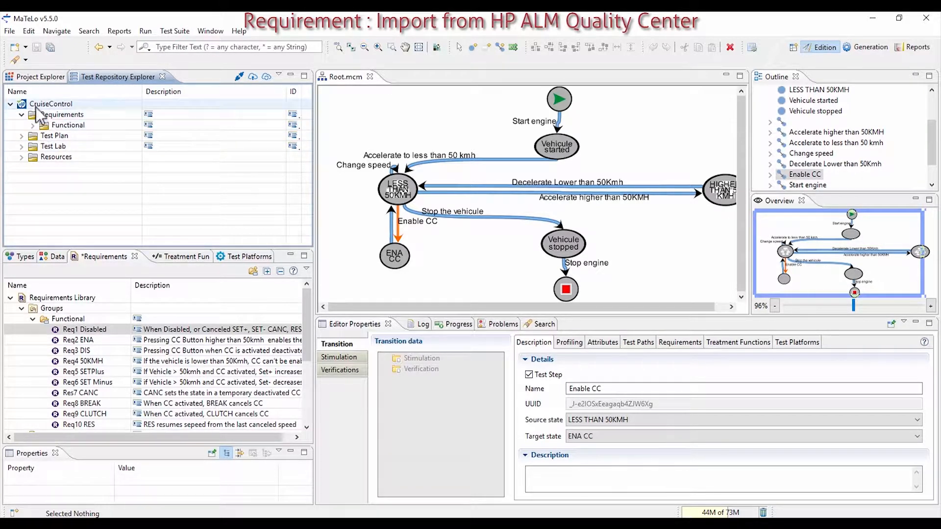
Delete the Functional folder from the Groups of the Requirements Library.
left_click_drag(44, 104, 98, 392)
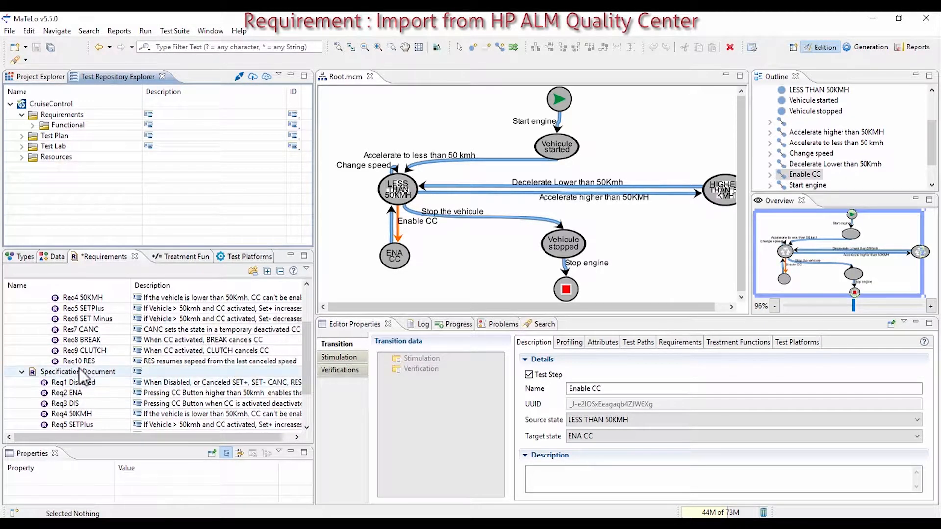
scroll(78, 372, "up", 3)
right_click(64, 319)
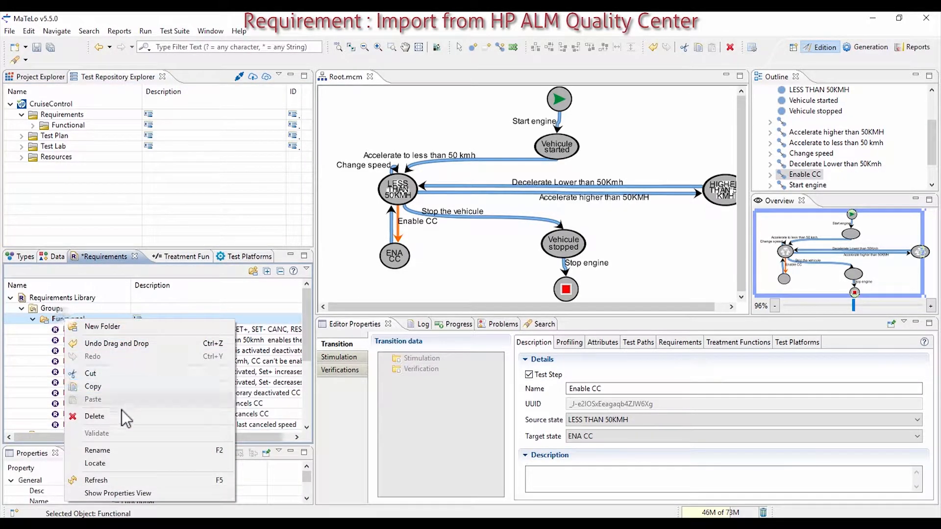
left_click(122, 414)
Delete all requirements from Req1 Disabled to Req10 RES in the library's Specification Document.
left_click(51, 331)
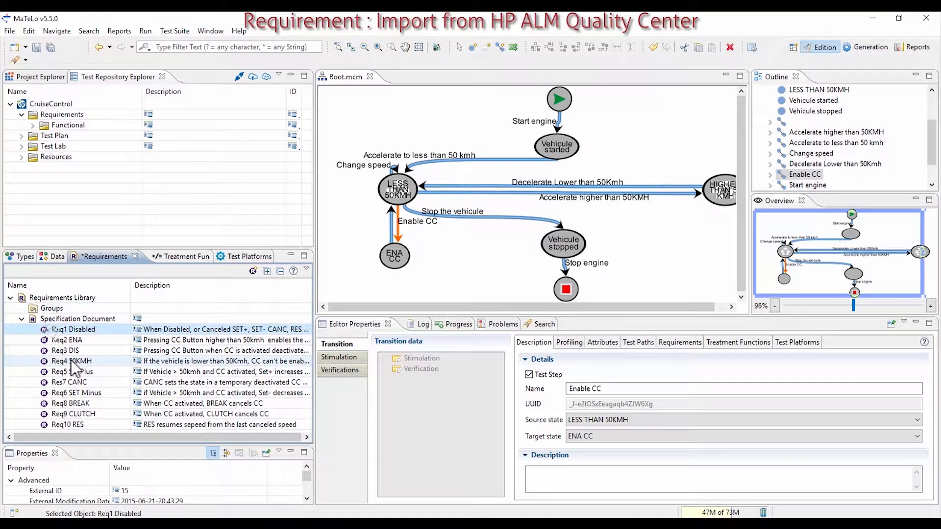
left_click(81, 427, "shift")
right_click(64, 363)
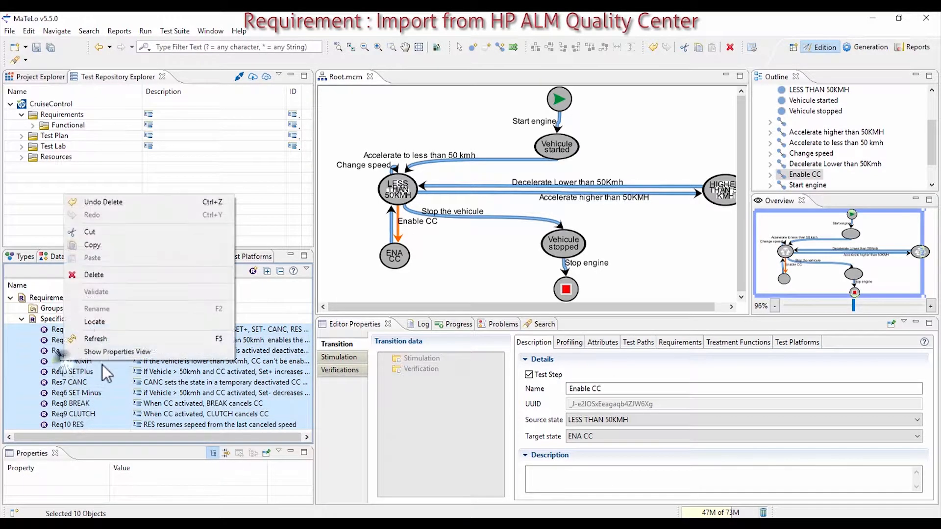
left_click(110, 275)
Expand the repository's Functional folder, and review the Functional requirements and their descriptions in HP ALM Quality Center.
left_click(31, 124)
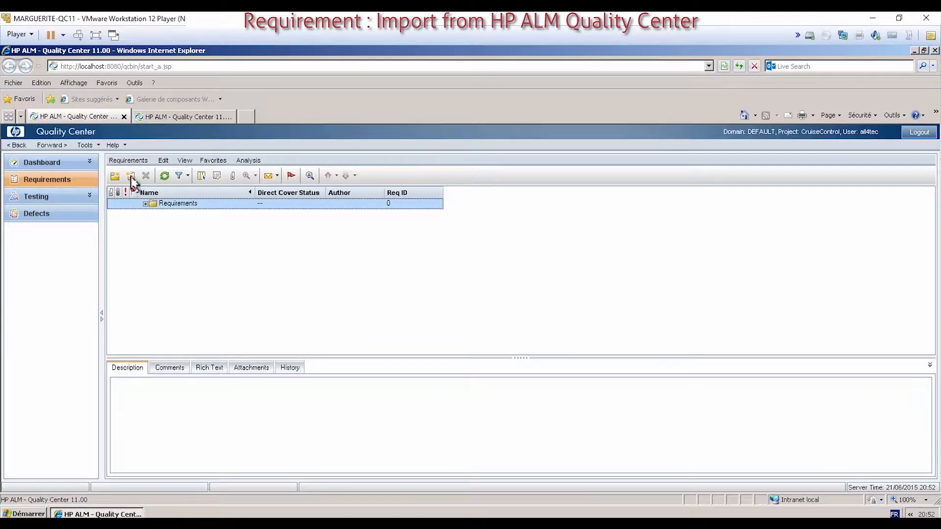
left_click(145, 204)
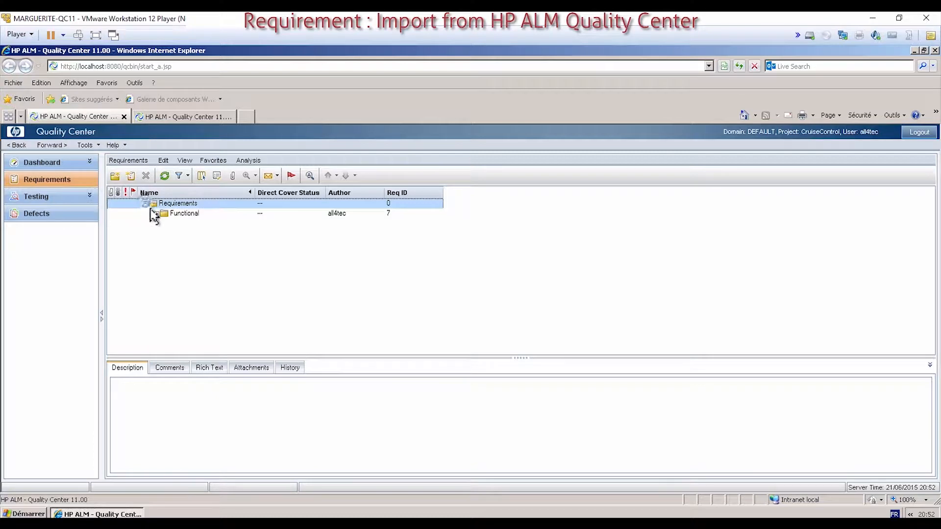
left_click(156, 214)
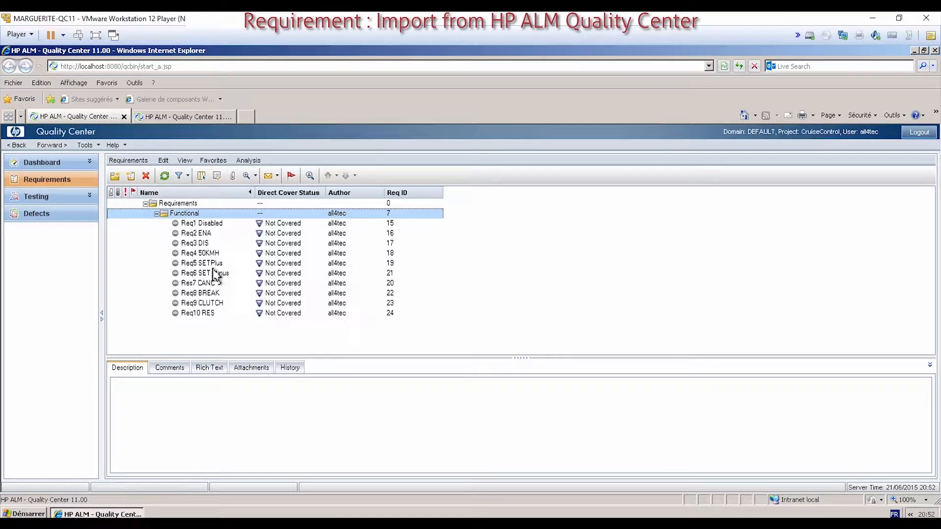
left_click(196, 293)
left_click(196, 273)
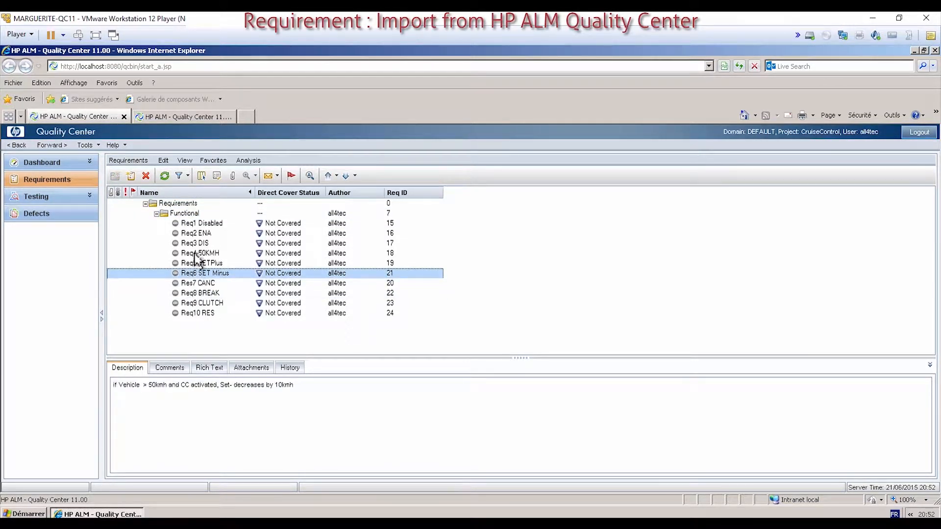
left_click(195, 253)
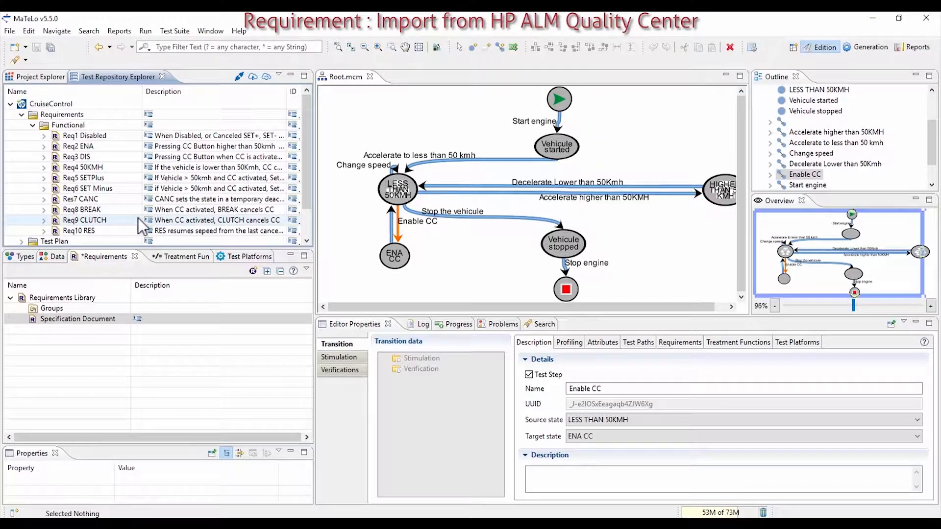
Back in MaTeLo, import the repository's Functional folder with all its requirements into the Requirements Library.
left_click(72, 117)
right_click(71, 118)
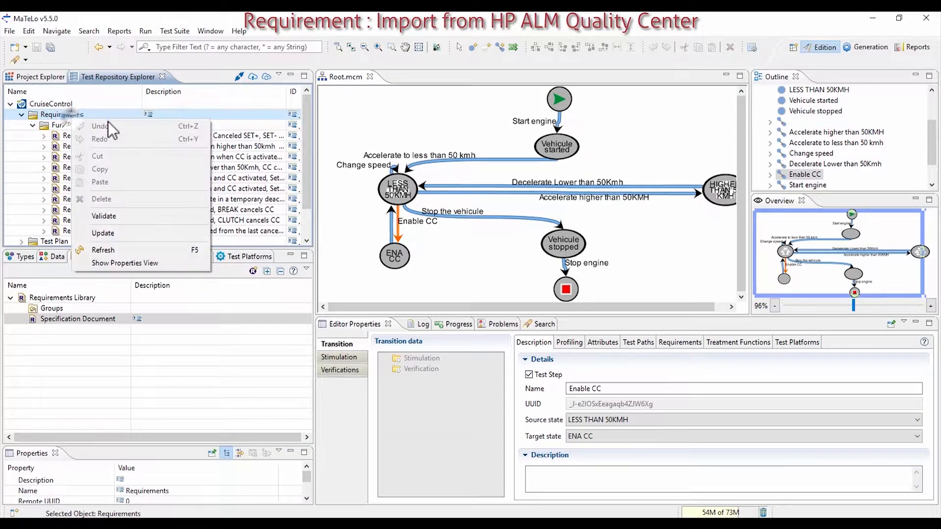
right_click(51, 127)
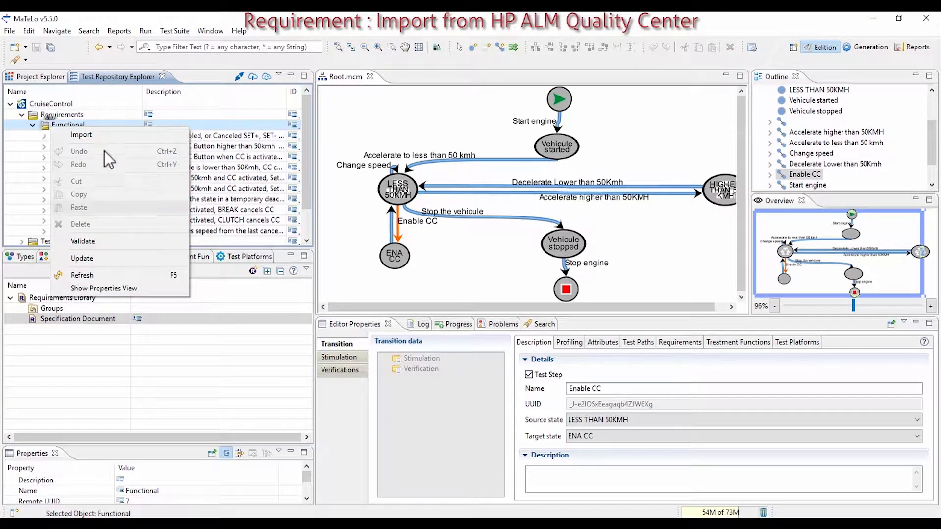
left_click(102, 134)
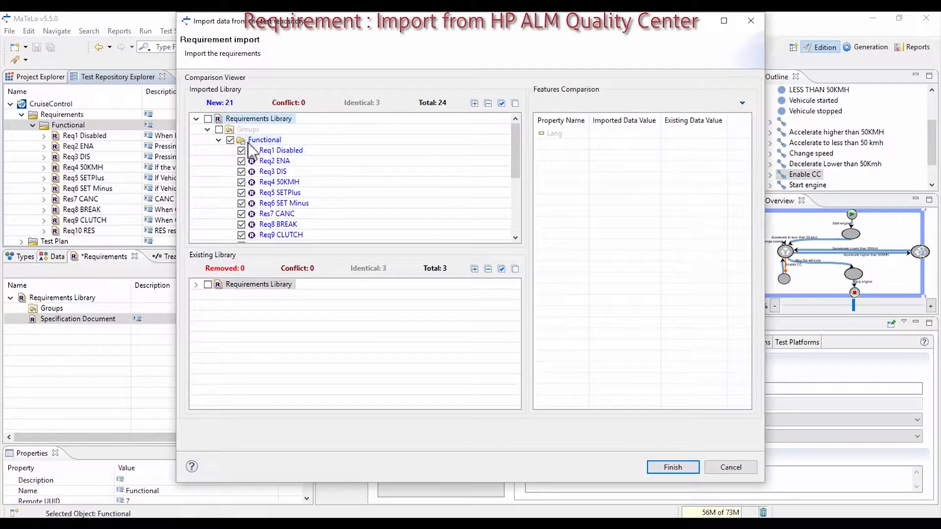
left_click(666, 467)
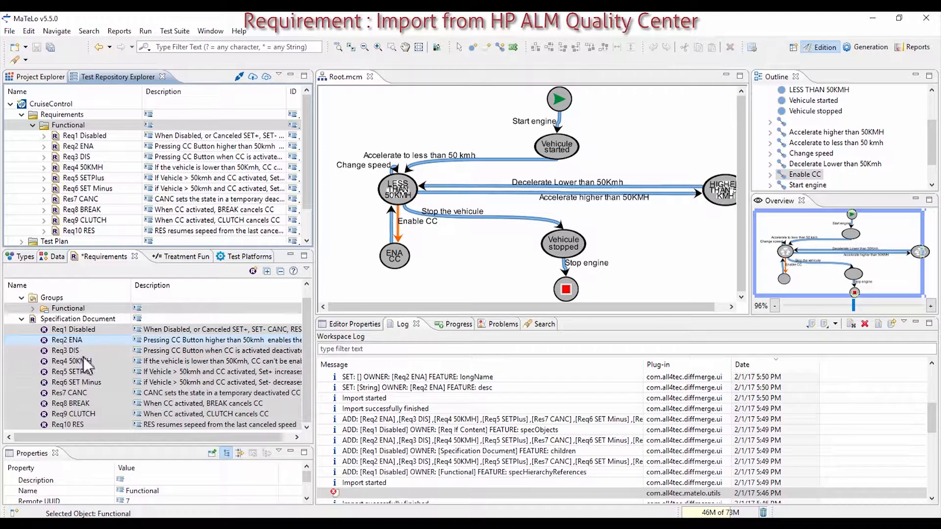
Review the imported requirements Res7 CANC, Req4 50KMH, Req1 Disabled and Req2 ENA in the Specification Document.
left_click(90, 391)
left_click(78, 361)
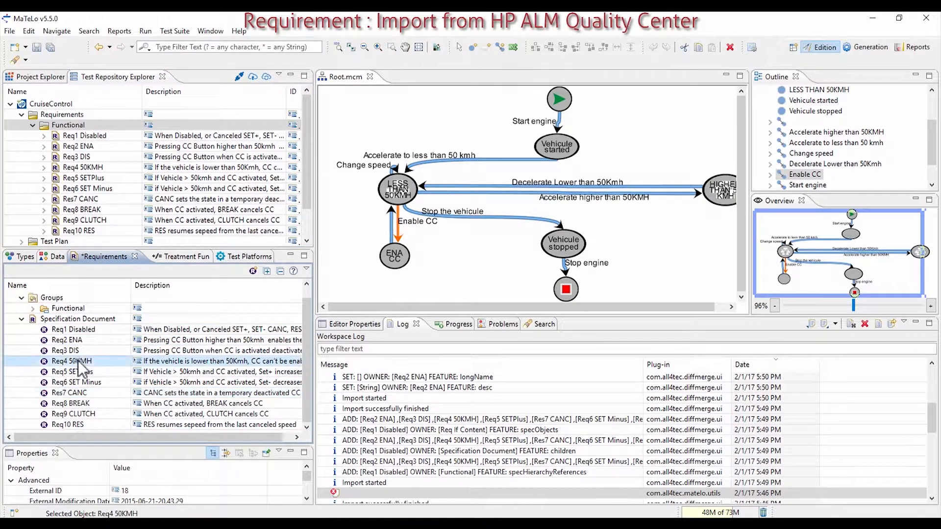
left_click(81, 329)
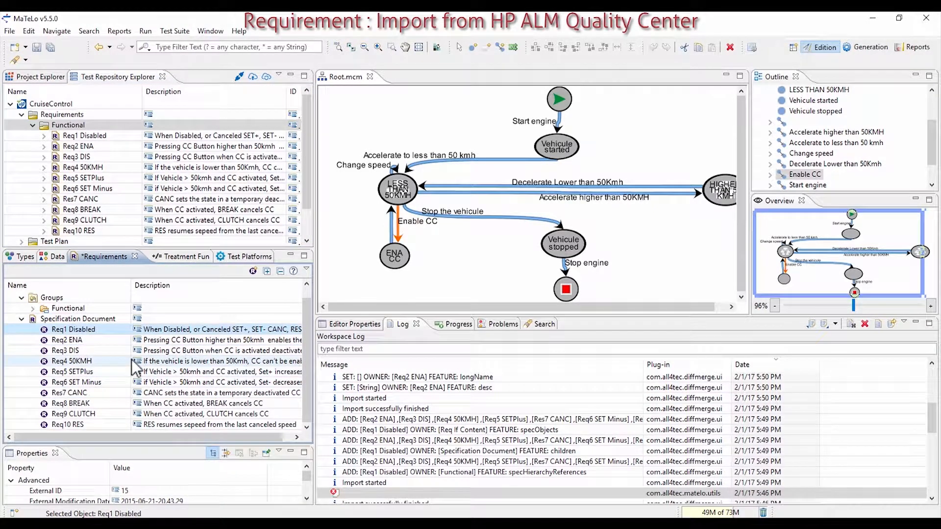
left_click(61, 338)
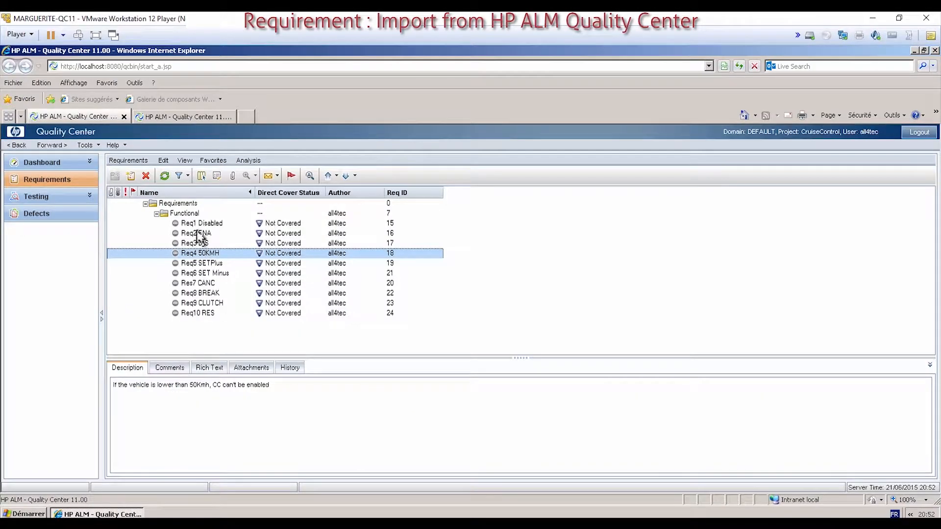
In HP ALM Quality Center, replace "CC" with "Cruise Control" before "Button" in the description of Req2 ENA.
left_click(198, 233)
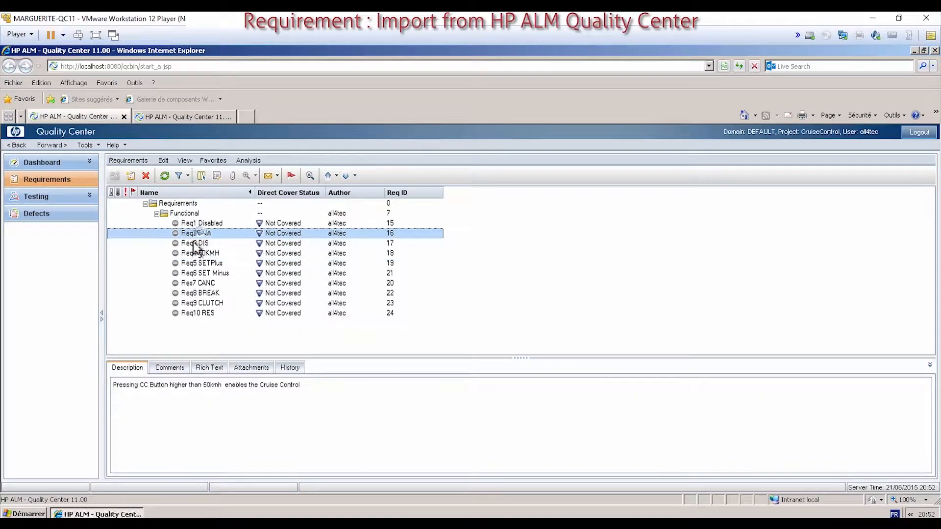
left_click(147, 402)
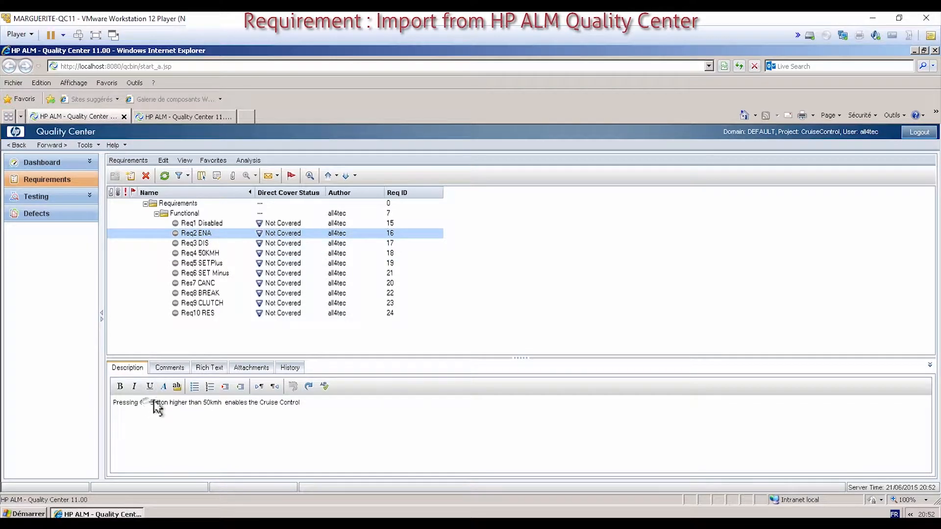
type("ruise Cont")
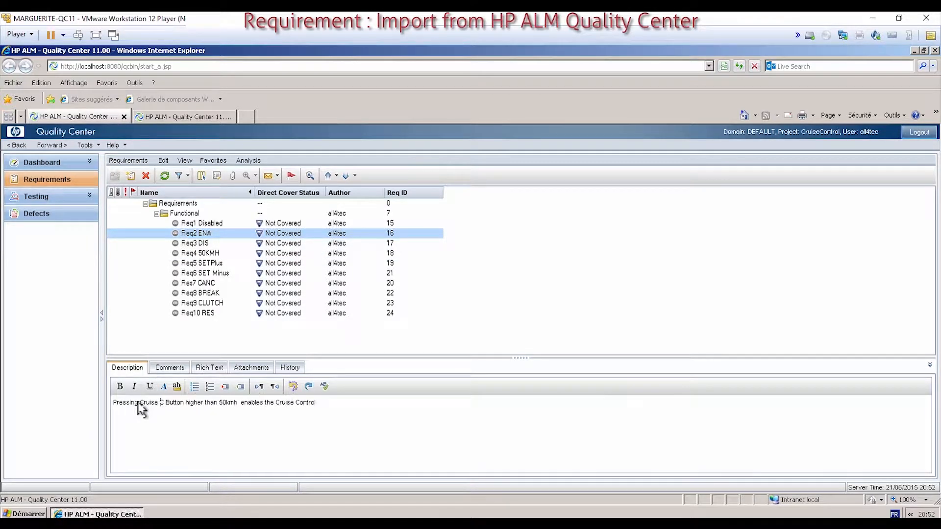
type("rol")
key("Delete")
key("Delete")
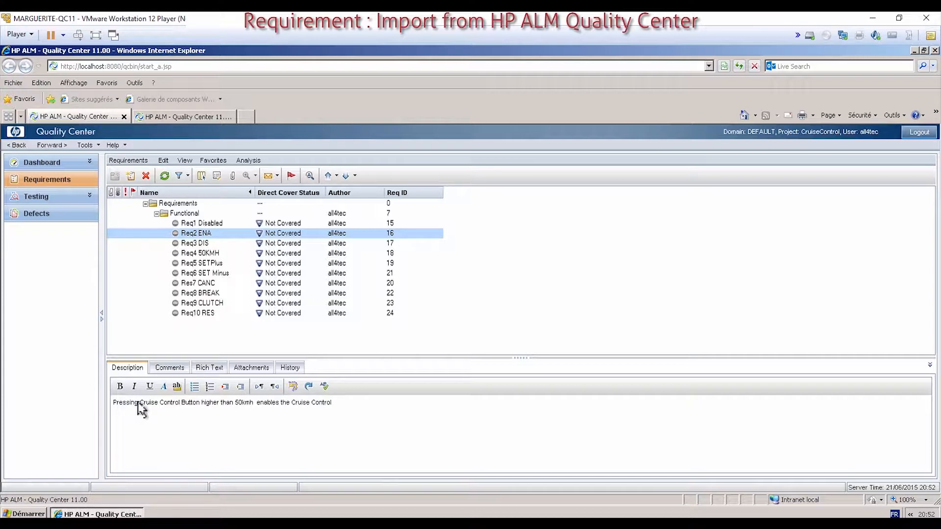
left_click(205, 263)
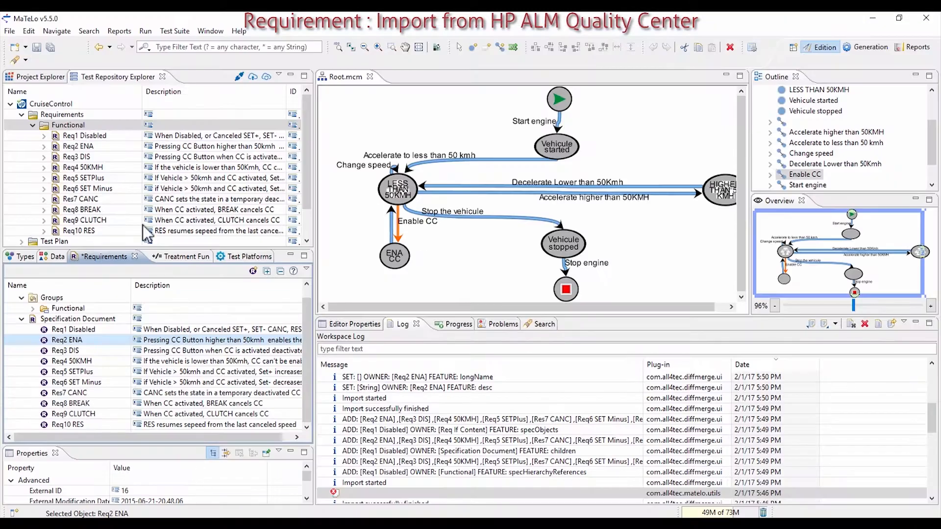
Back in MaTeLo, update the repository's Functional folder to fetch the changed Req2 ENA description from HP ALM Quality Center.
left_click(178, 146)
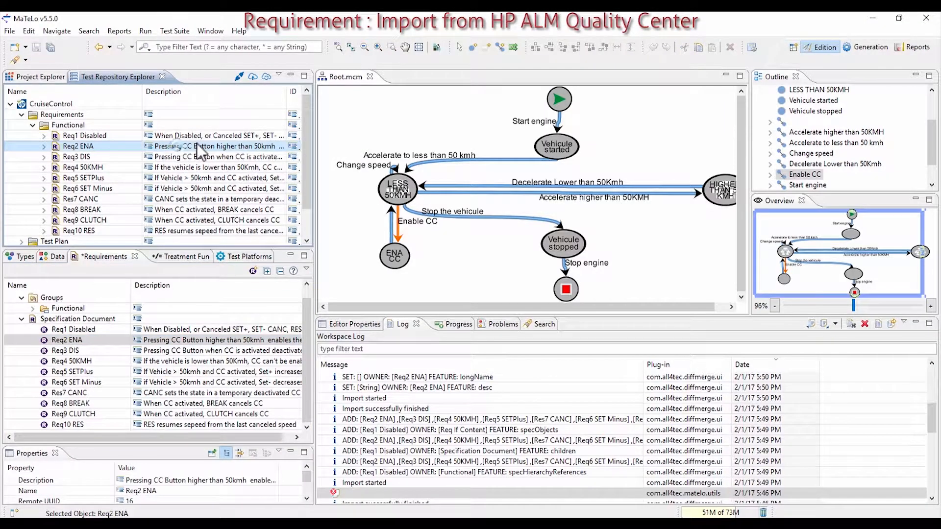
right_click(64, 125)
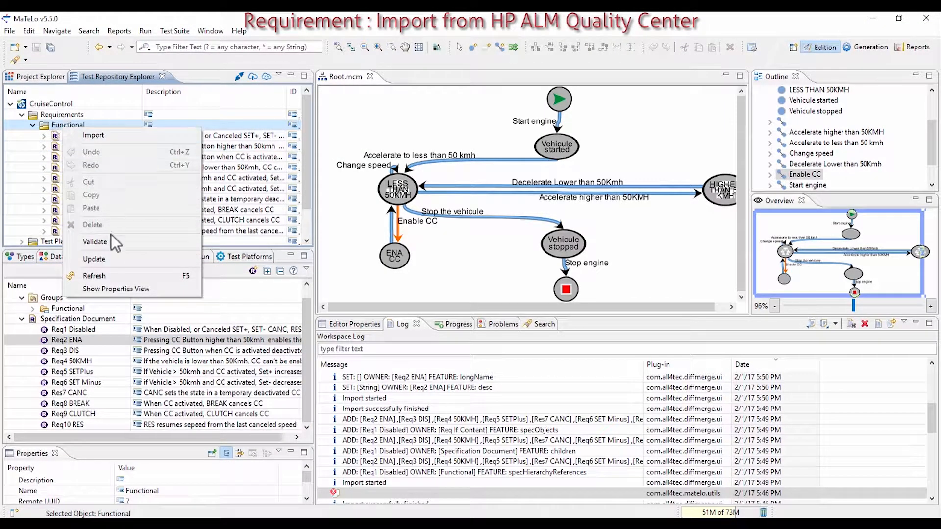
left_click(114, 255)
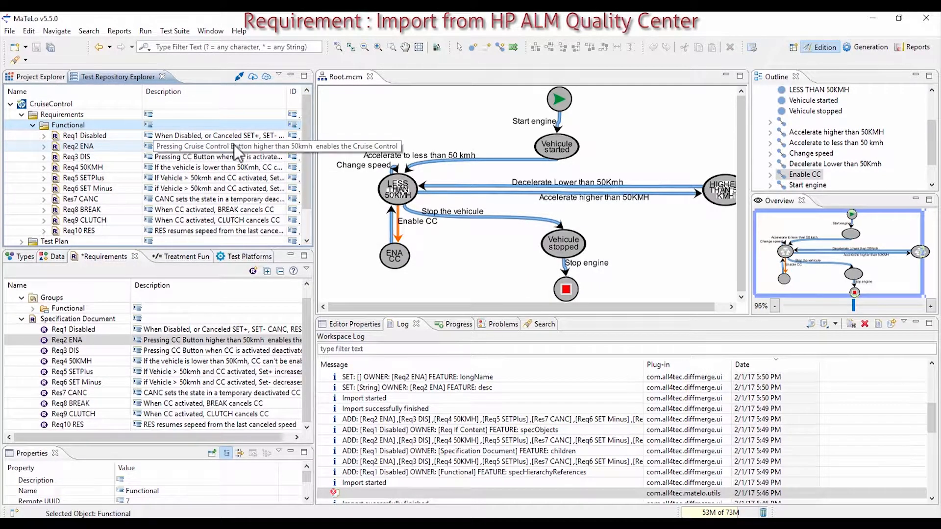
Import the Functional folder again, compare the conflicting Req2 ENA with the existing version, and bring its changed description into the Requirements Library.
right_click(67, 128)
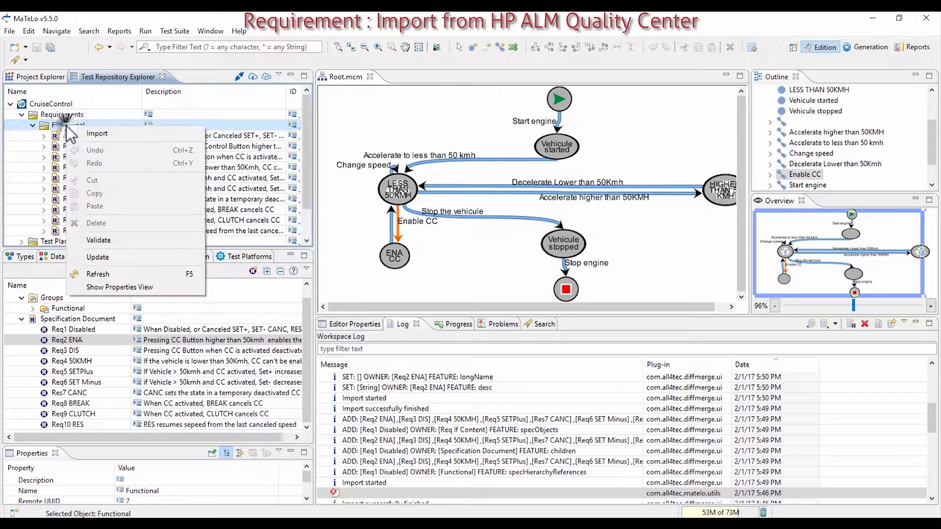
left_click(105, 136)
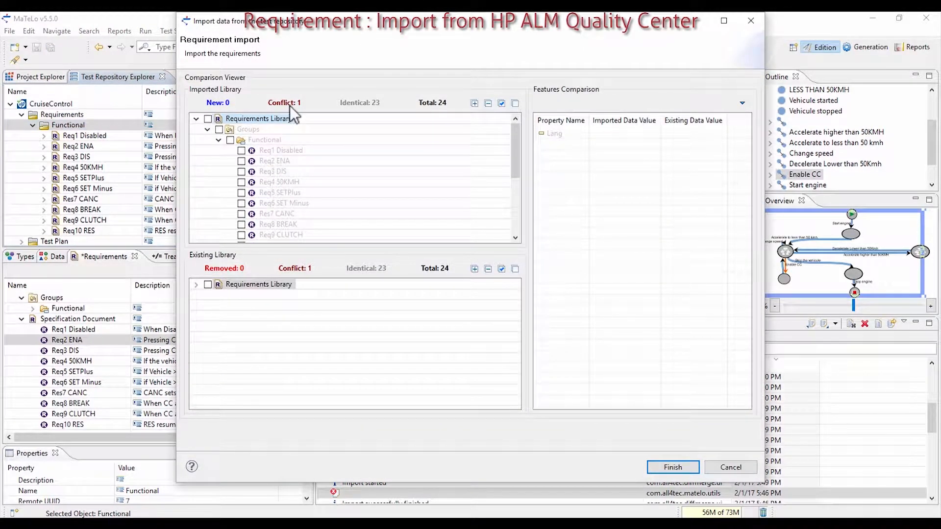
scroll(284, 190, "down", 3)
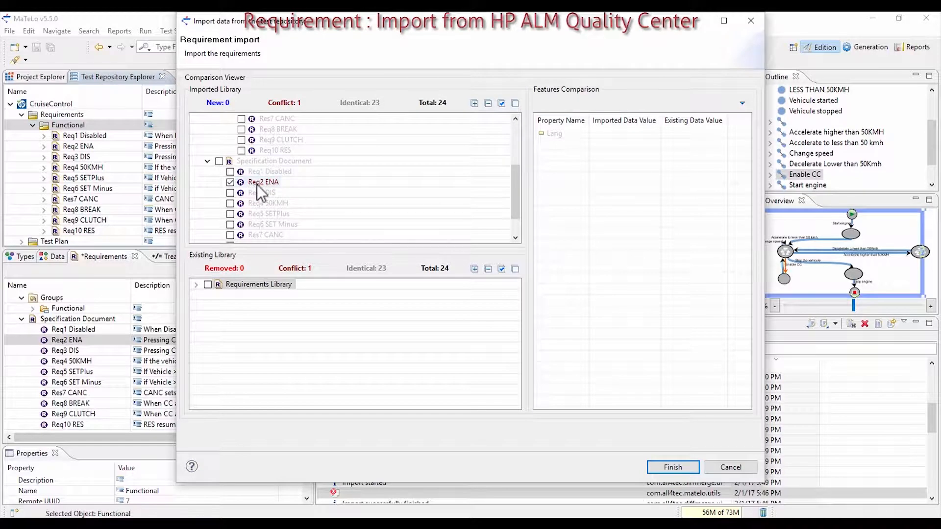
left_click(264, 183)
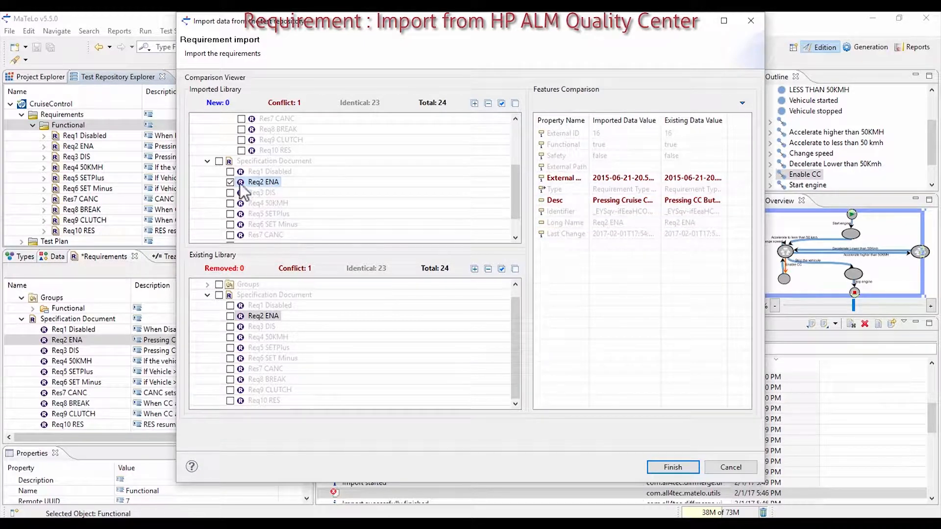
left_click(671, 472)
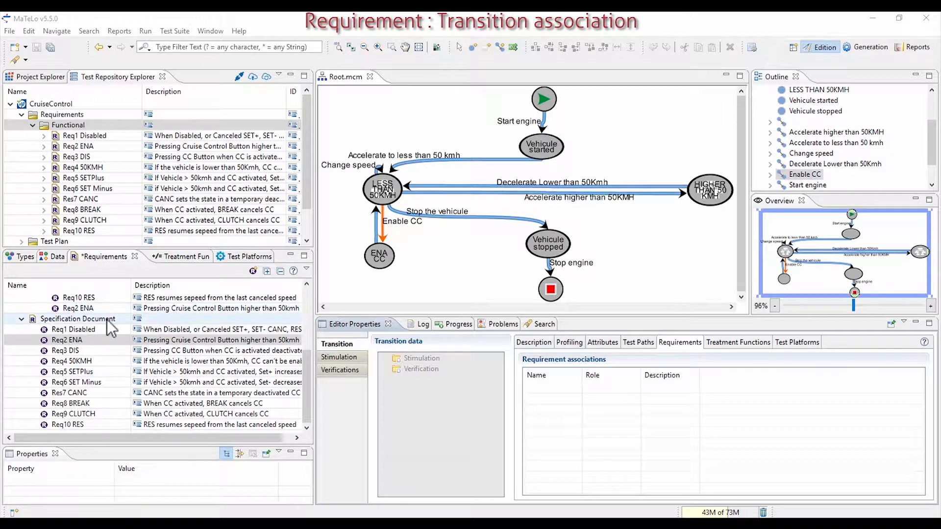
In the DIS chain of the LESS THAN 50KMH state, associate Req1 Disabled with the Check Speed transitions leaving SET+ and SET-.
left_click(73, 329)
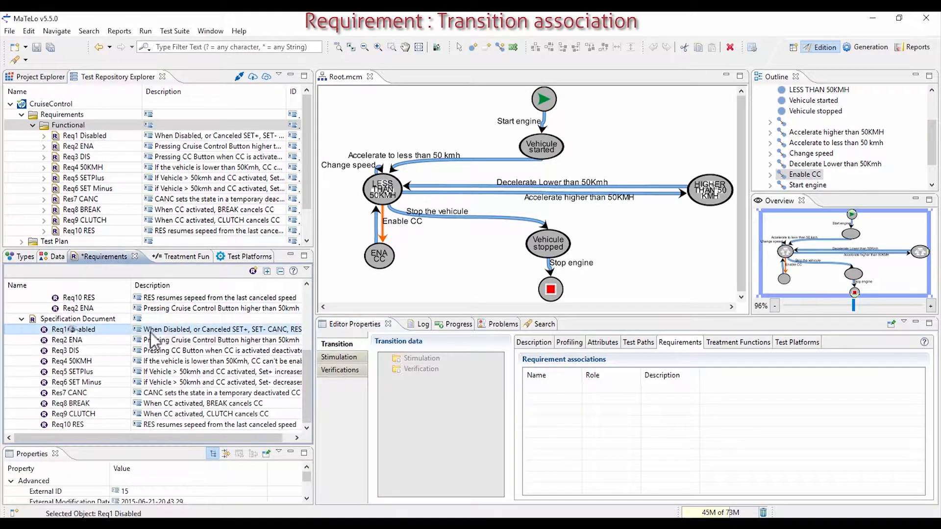
double_click(381, 190)
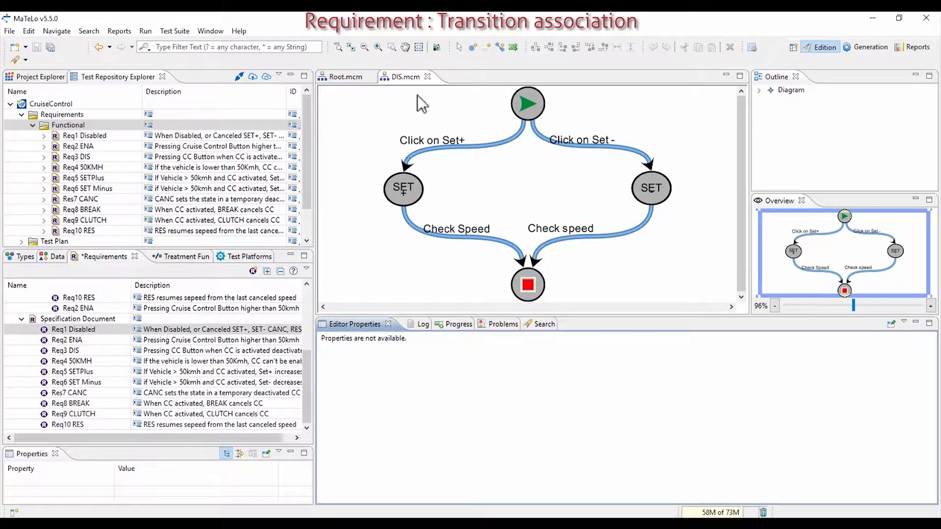
left_click(425, 235)
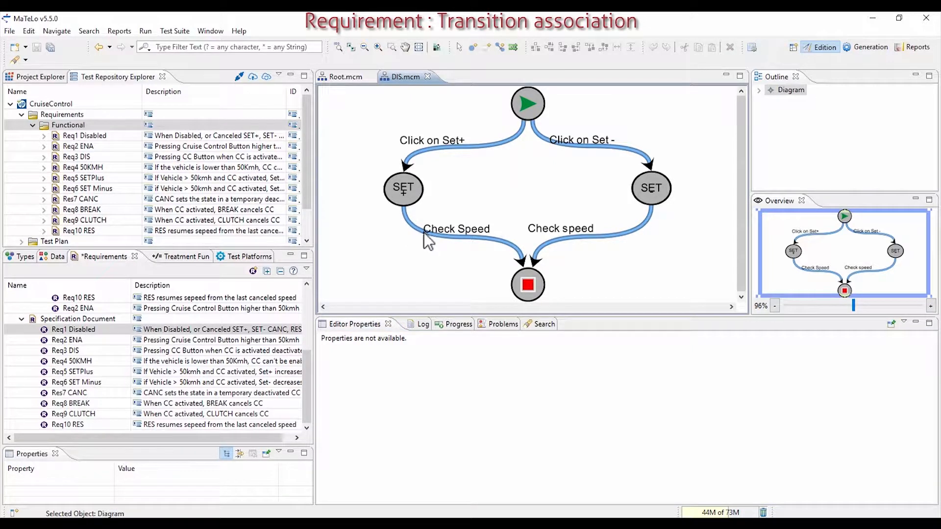
left_click(427, 239)
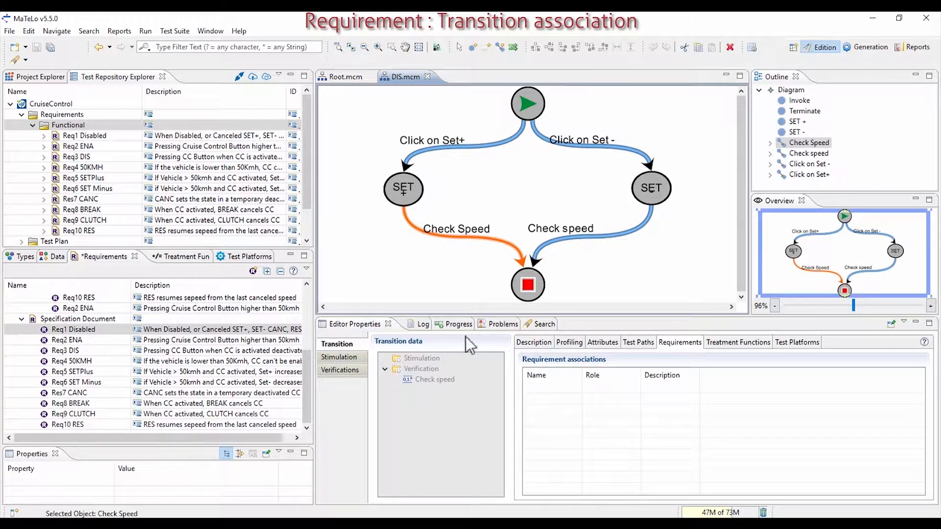
left_click(535, 342)
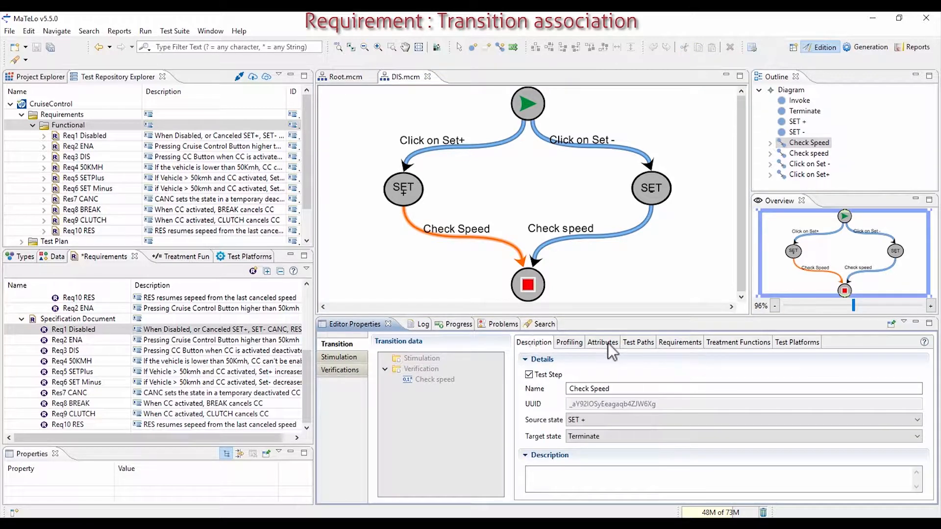
left_click(573, 342)
left_click(594, 342)
left_click(634, 340)
left_click(678, 339)
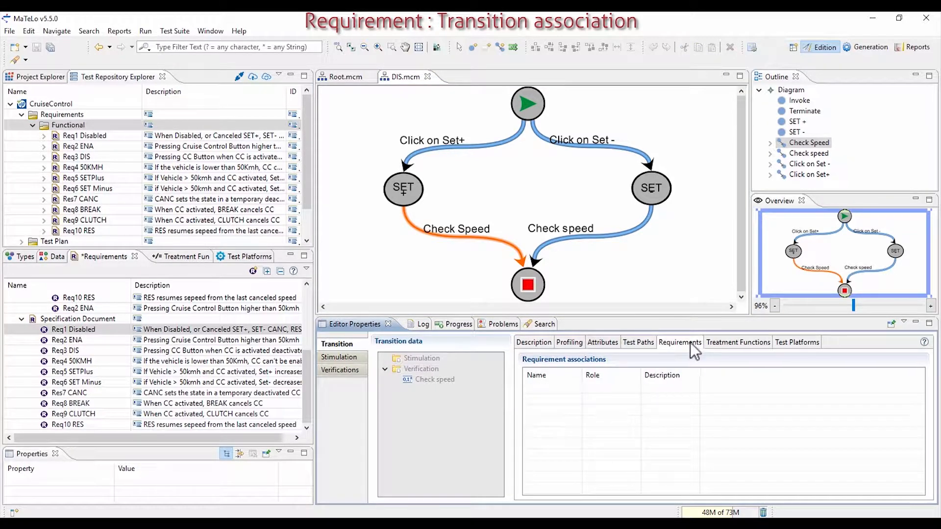
left_click_drag(71, 329, 568, 399)
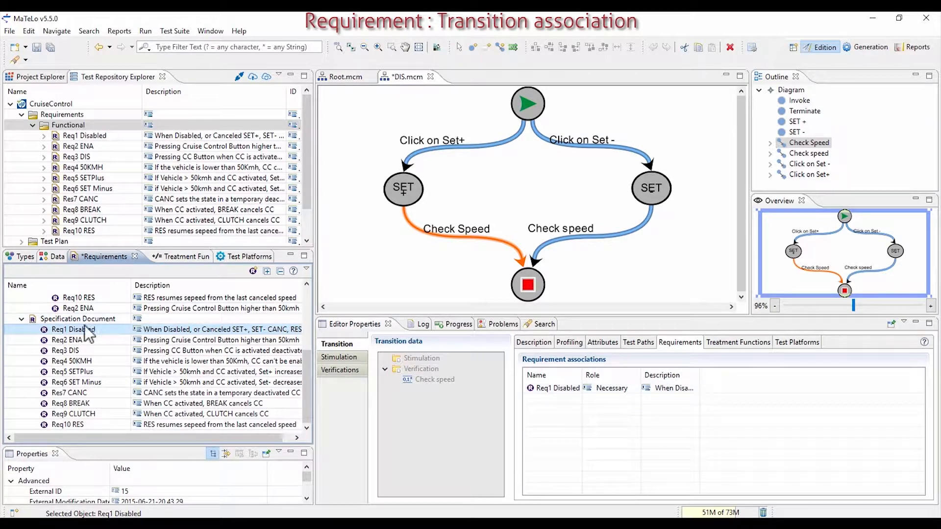
left_click(553, 250)
left_click_drag(103, 329, 584, 418)
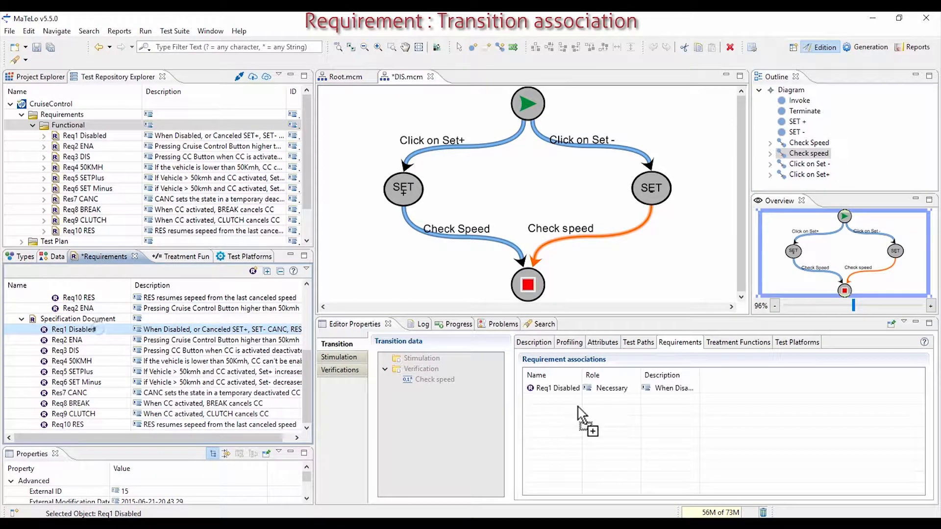
In the HIGHER THAN 50 KMH chain, associate Req2 ENA with the Press CC Button transition going from DIS to ENA.
left_click(343, 77)
left_click(78, 339)
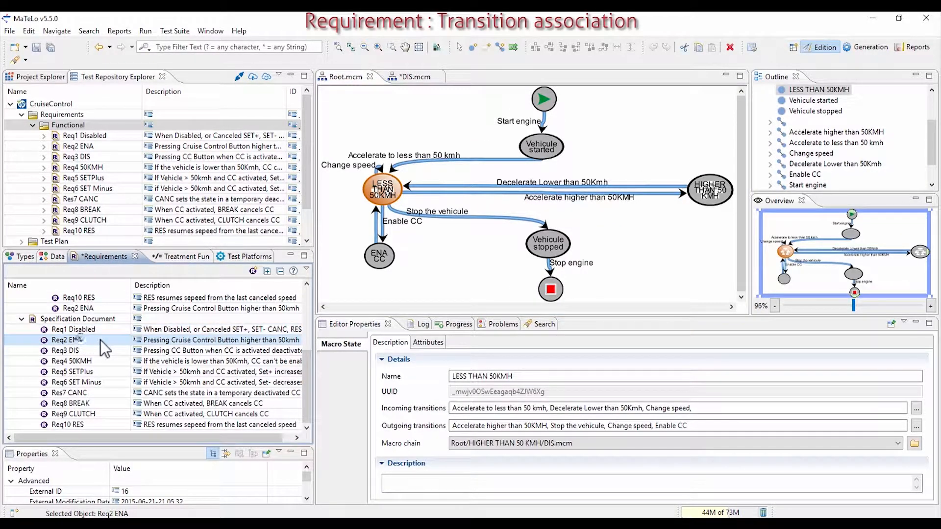
double_click(718, 192)
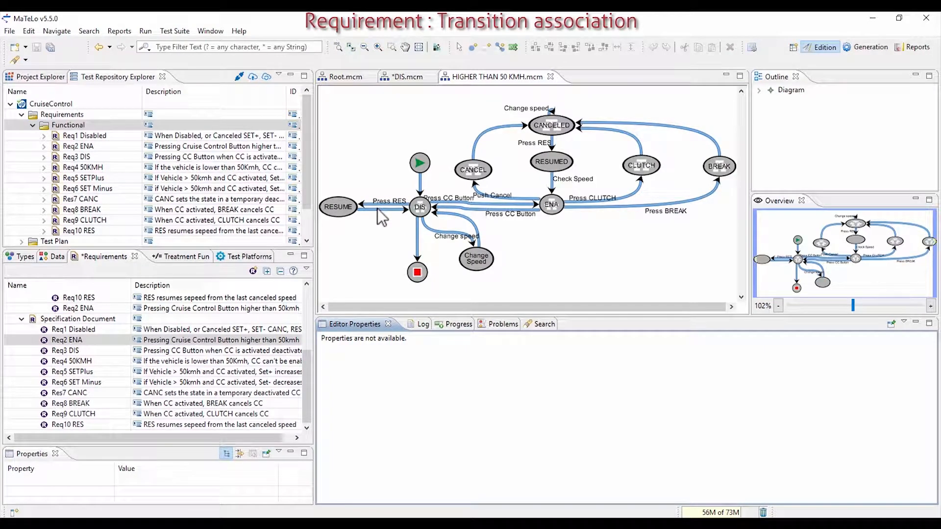
left_click(483, 211)
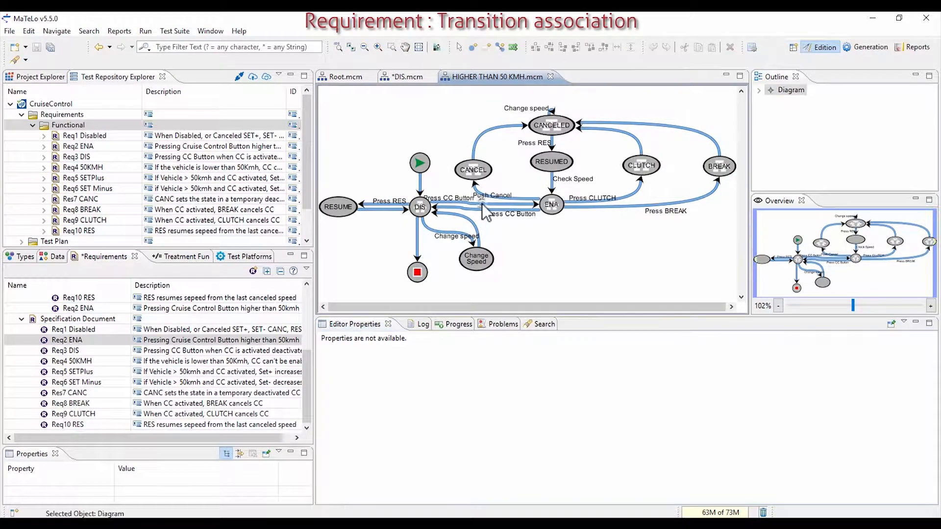
left_click(483, 212)
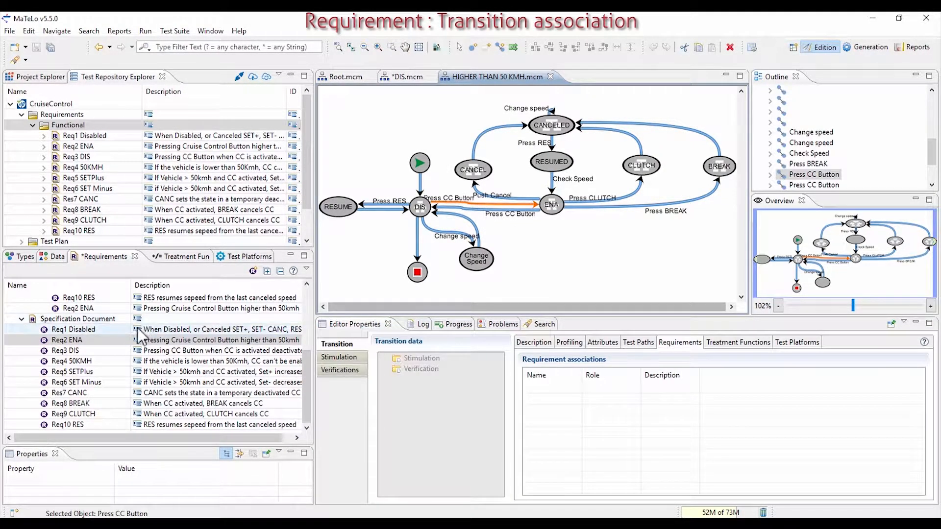
left_click_drag(96, 343, 786, 448)
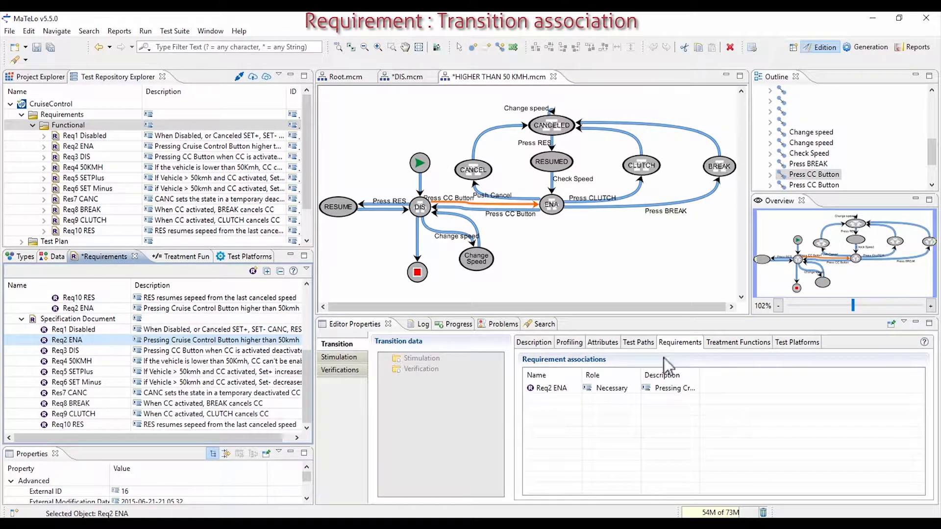
Associate Req3 DIS with the Press CC Button transition going back from ENA to DIS.
left_click(521, 210)
left_click(78, 350)
left_click(76, 361, "shift")
left_click_drag(78, 351, 645, 438)
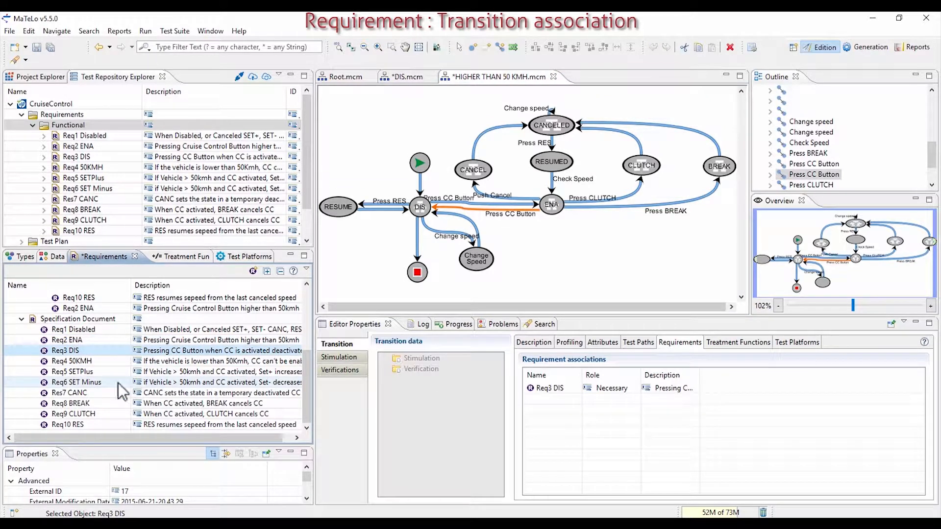
In the Root chain, associate Req4 50KMH with the Enable CC transition from LESS THAN 50KMH to ENA CC.
left_click(84, 361)
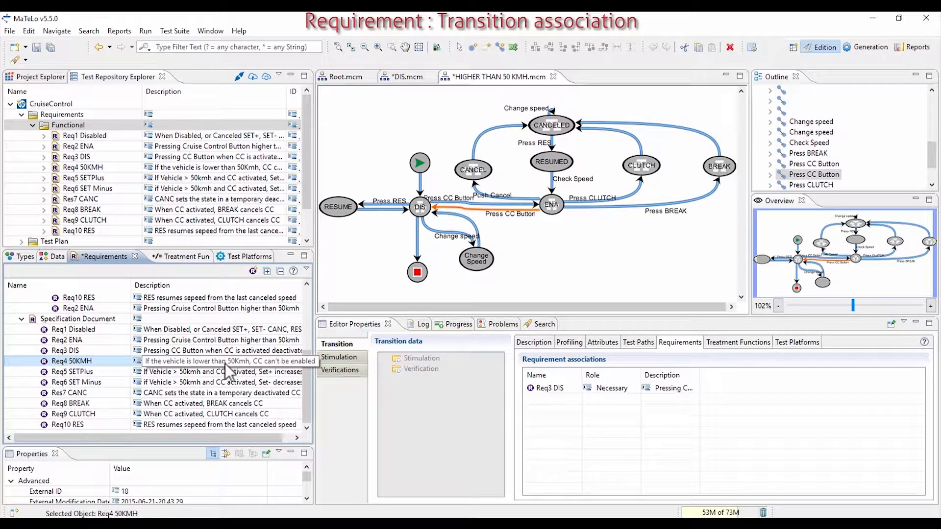
left_click(346, 77)
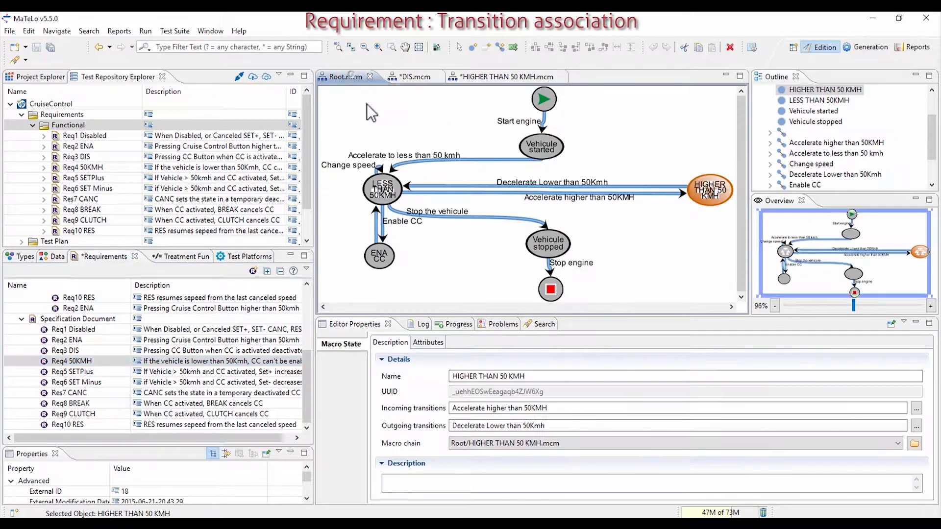
left_click(383, 220)
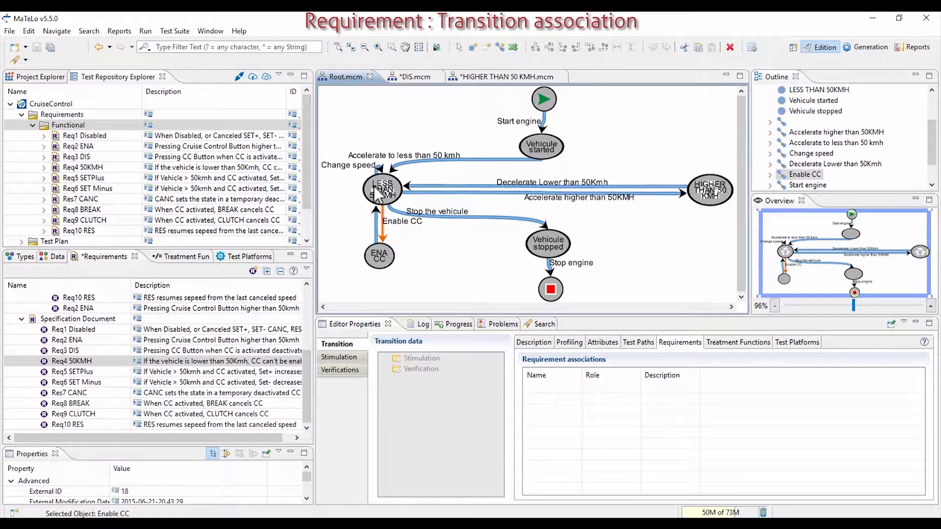
left_click_drag(72, 361, 557, 428)
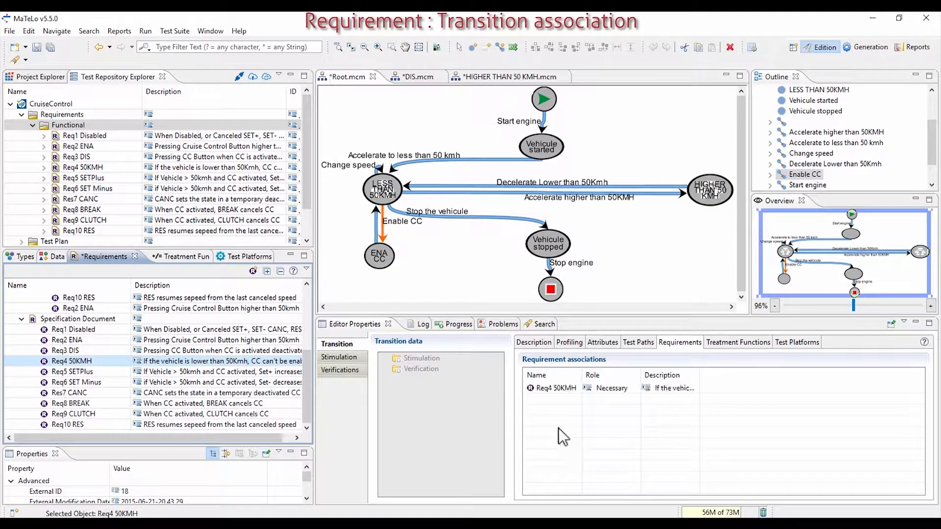
In the ENA chain, associate Req5 SETPlus with the Check speed increases transition and Req6 SET Minus with Check Speed Decreases.
left_click(140, 372)
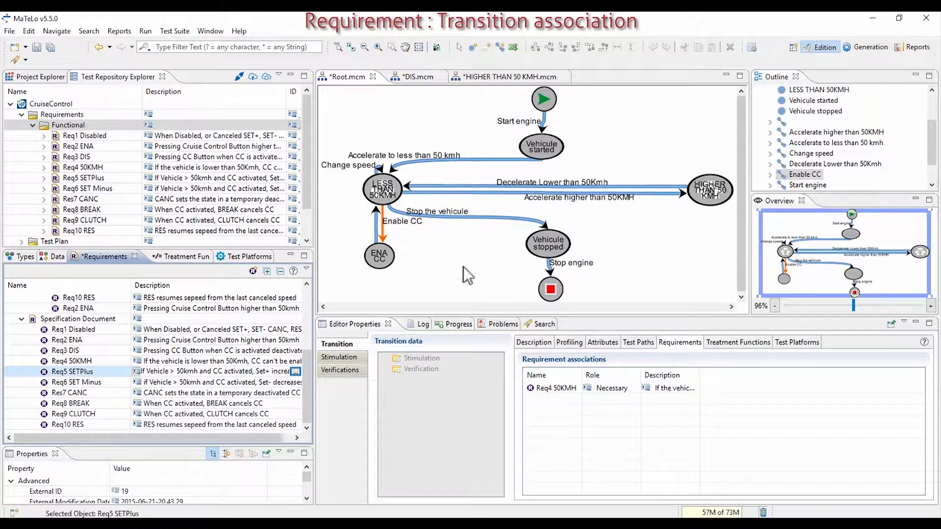
left_click(413, 77)
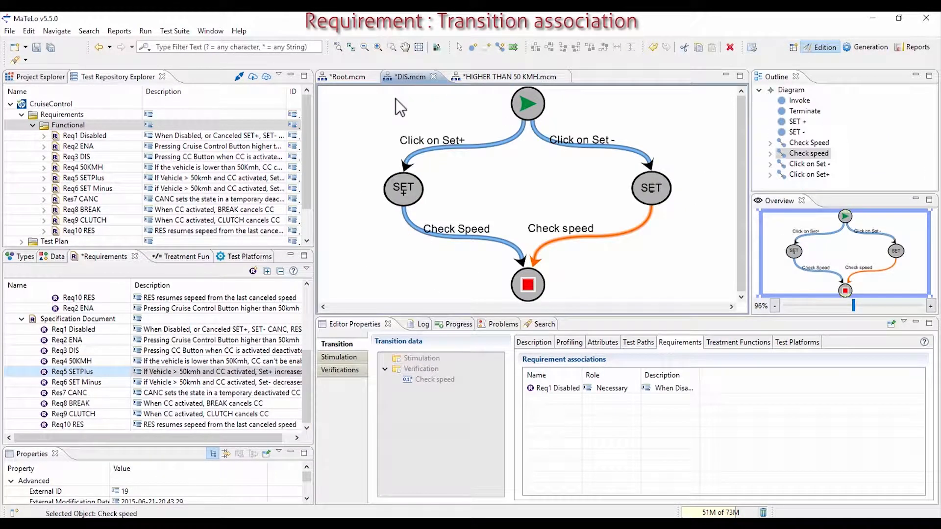
left_click(353, 77)
double_click(694, 188)
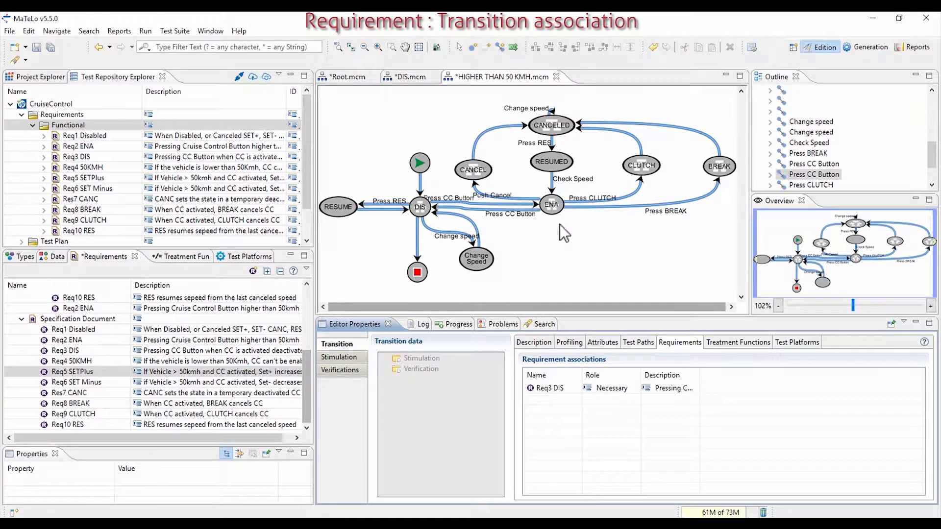
double_click(555, 204)
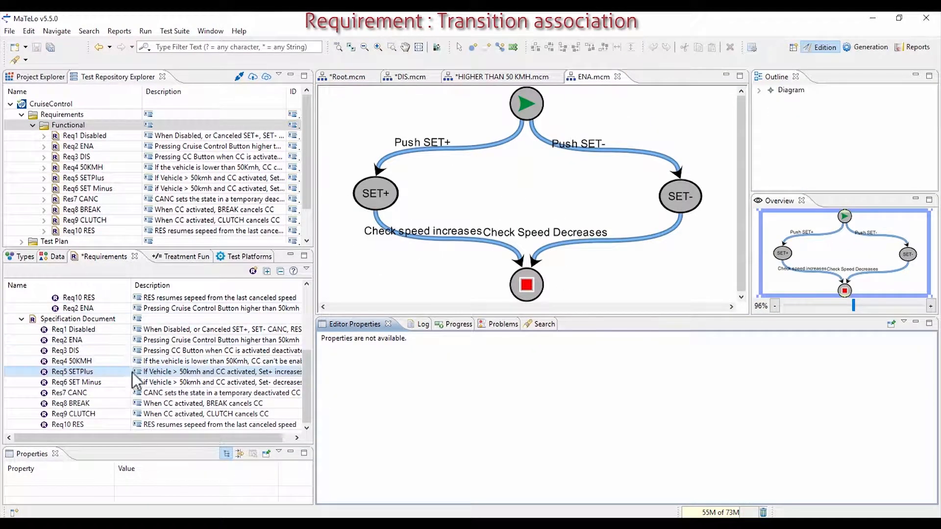
left_click(430, 239)
left_click_drag(84, 377, 630, 421)
left_click(625, 239)
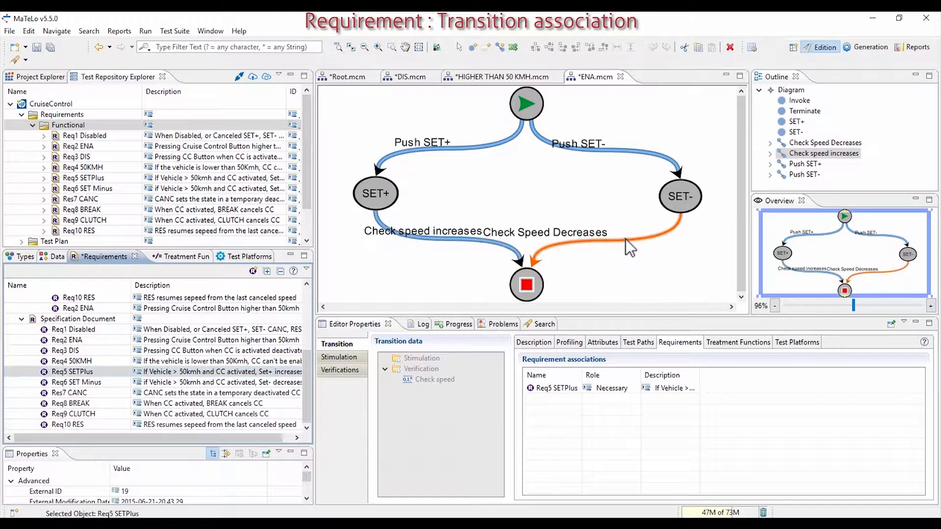
left_click_drag(79, 382, 641, 426)
In the HIGHER THAN 50 KMH chain, associate Res7 CANC with the Push Cancel transition from ENA to CANCEL.
left_click(469, 77)
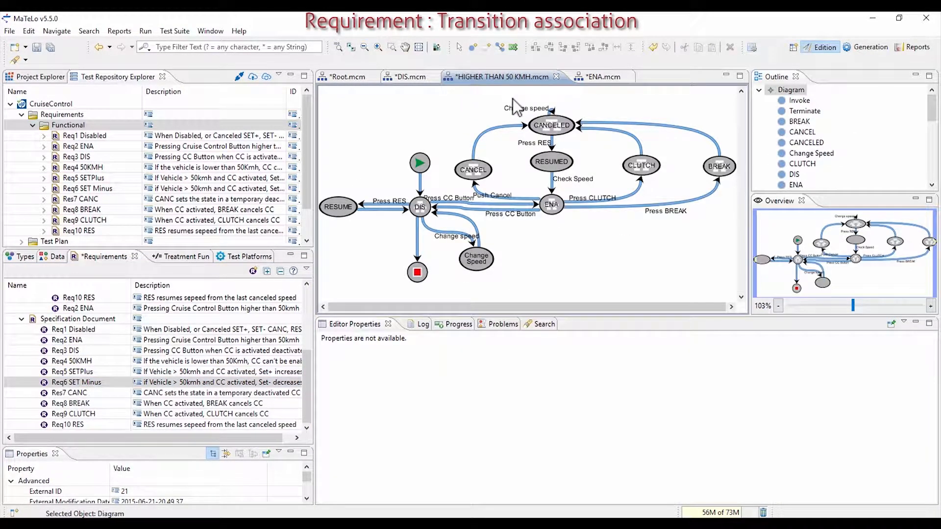
left_click(93, 392)
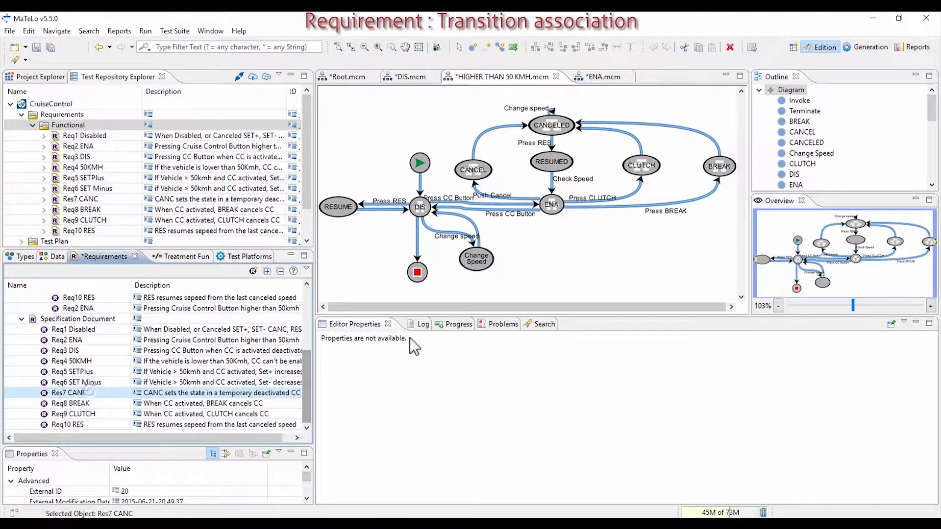
left_click(489, 192)
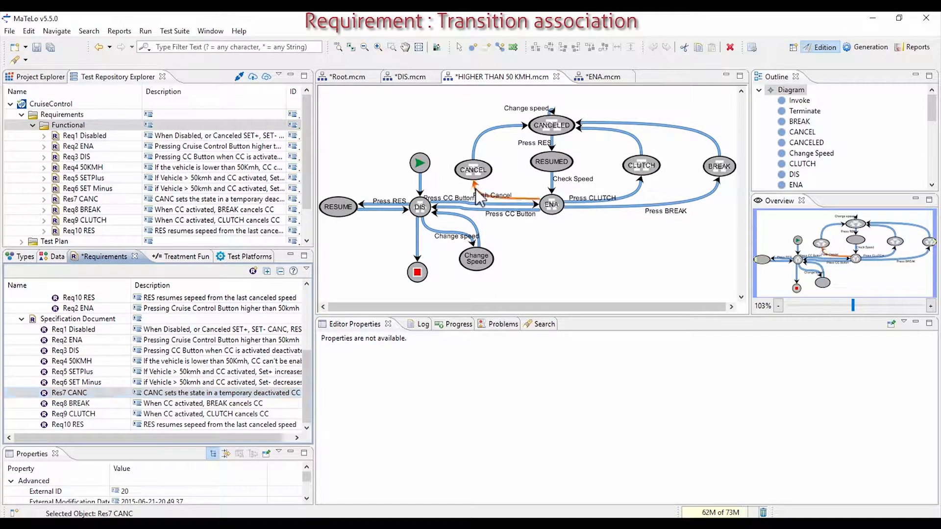
left_click_drag(68, 393, 595, 444)
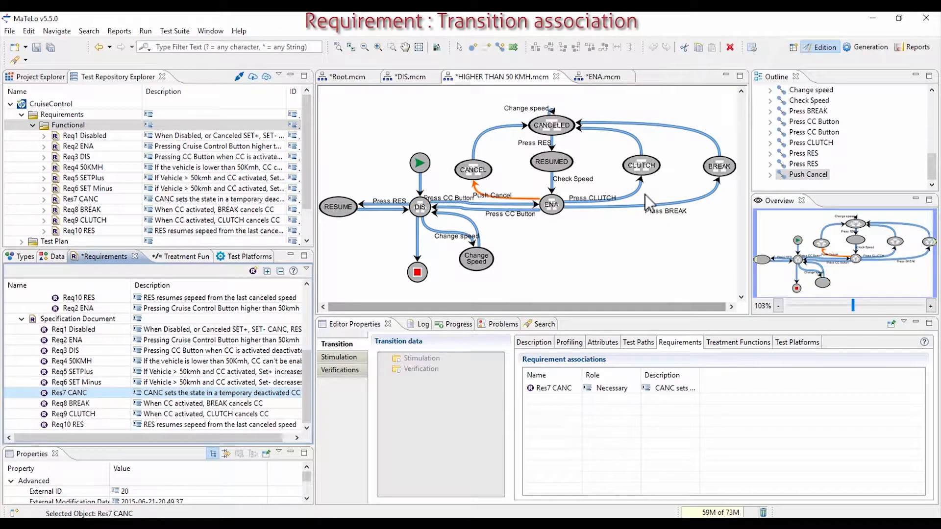
Associate Req8 BREAK with the Press BREAK transition, Req9 CLUTCH with Press CLUTCH, and Req10 RES with Check Speed from RESUMED to ENA.
left_click(668, 204)
left_click_drag(68, 402, 602, 441)
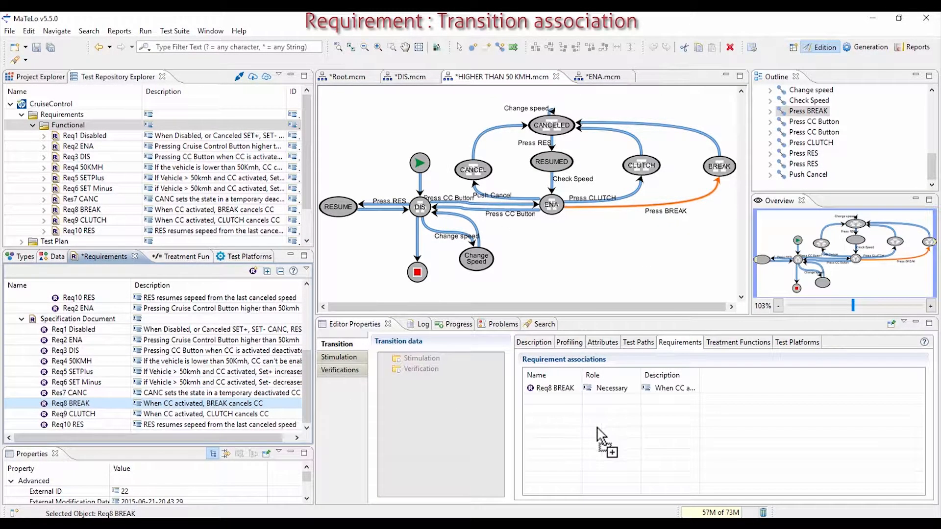
left_click(625, 194)
left_click_drag(79, 414, 639, 450)
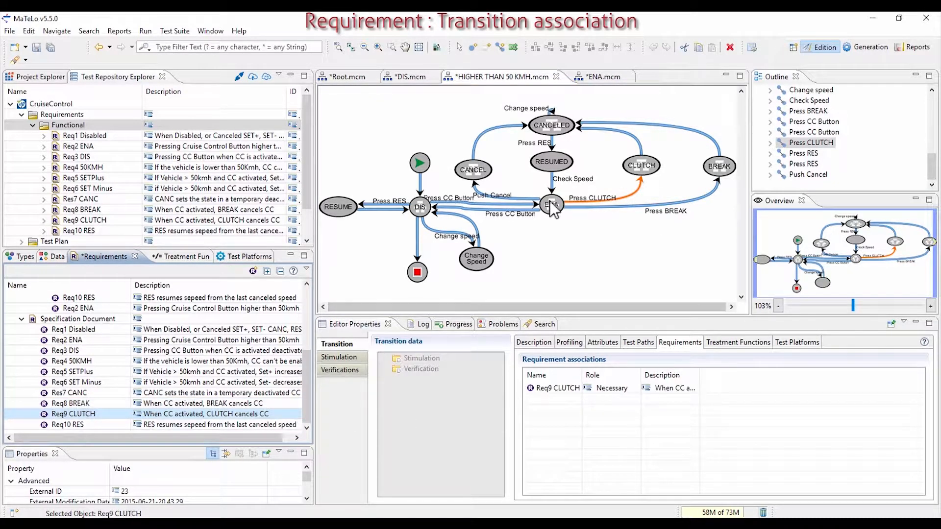
left_click(555, 185)
left_click_drag(76, 425, 668, 423)
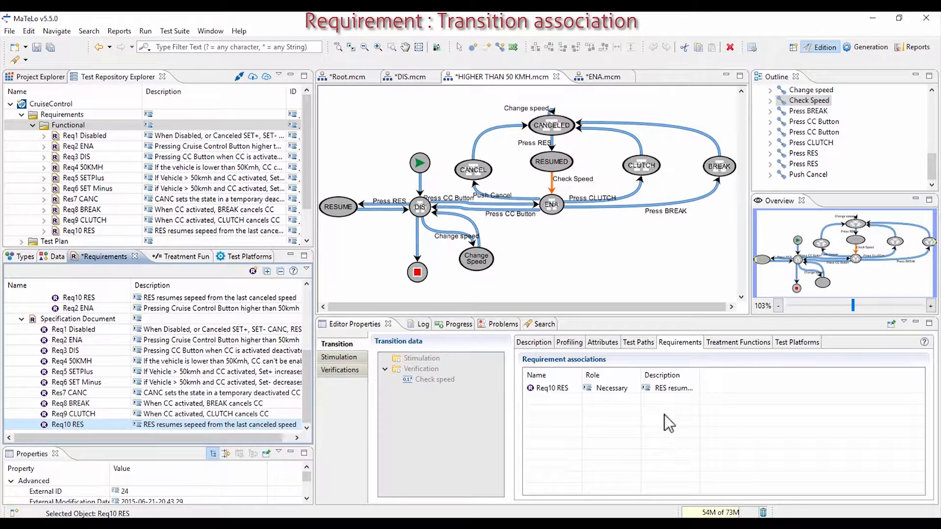
Generate test suites from the Default Strategy using the User Oriented + Filter algorithm with a maximum of 50 transitions.
left_click(854, 48)
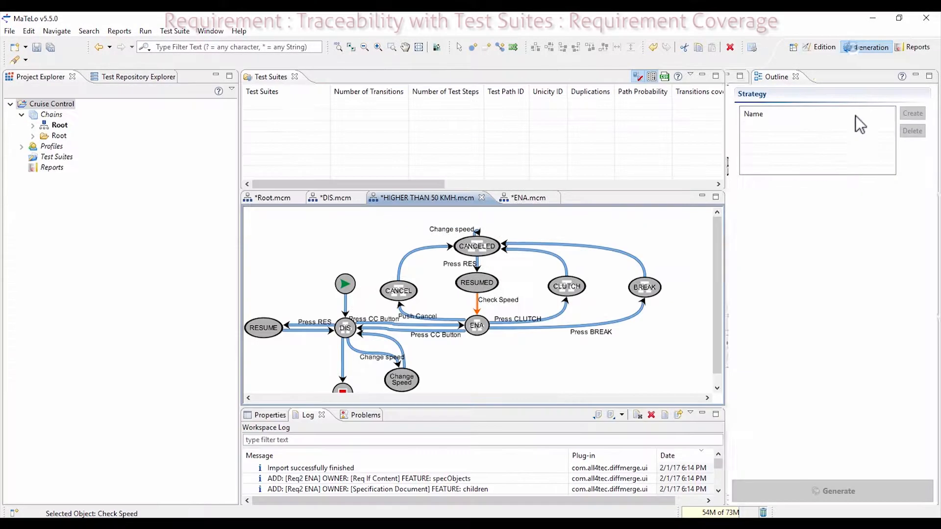
left_click(767, 126)
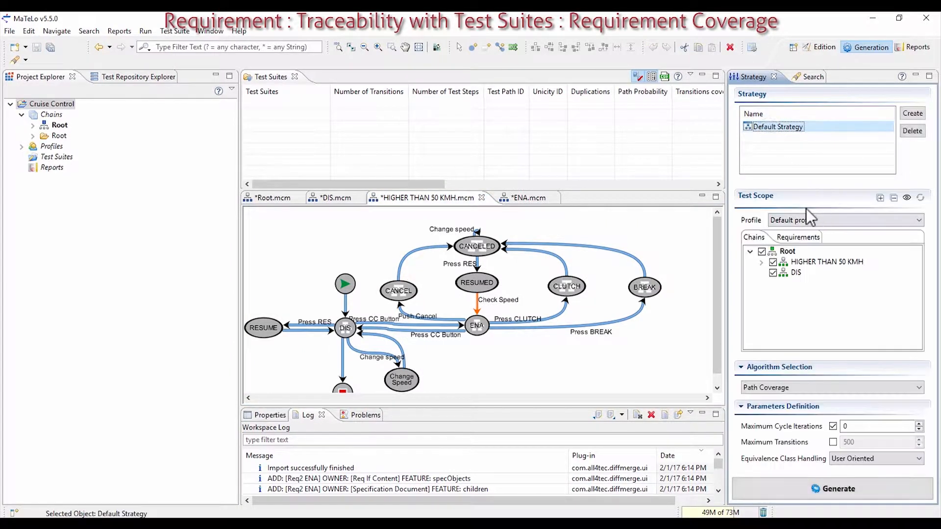
left_click(765, 387)
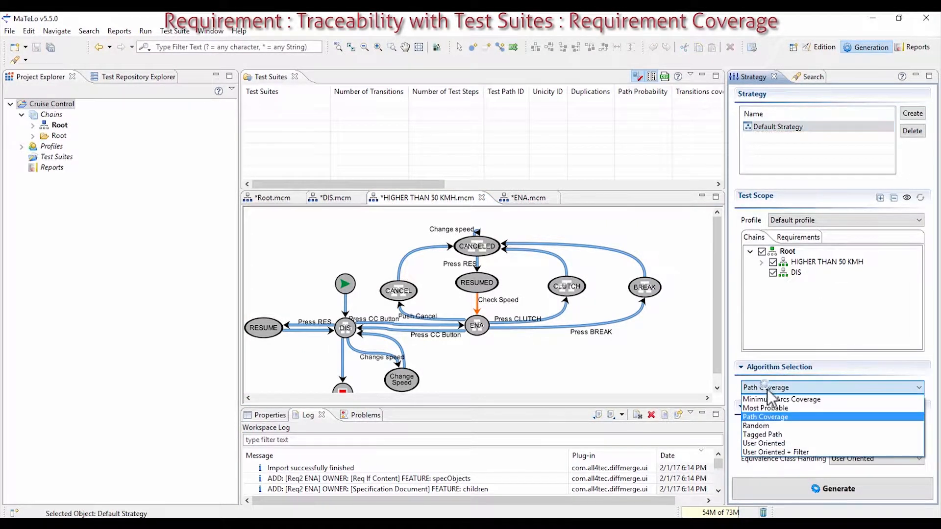
left_click(778, 451)
left_click_drag(858, 441, 797, 441)
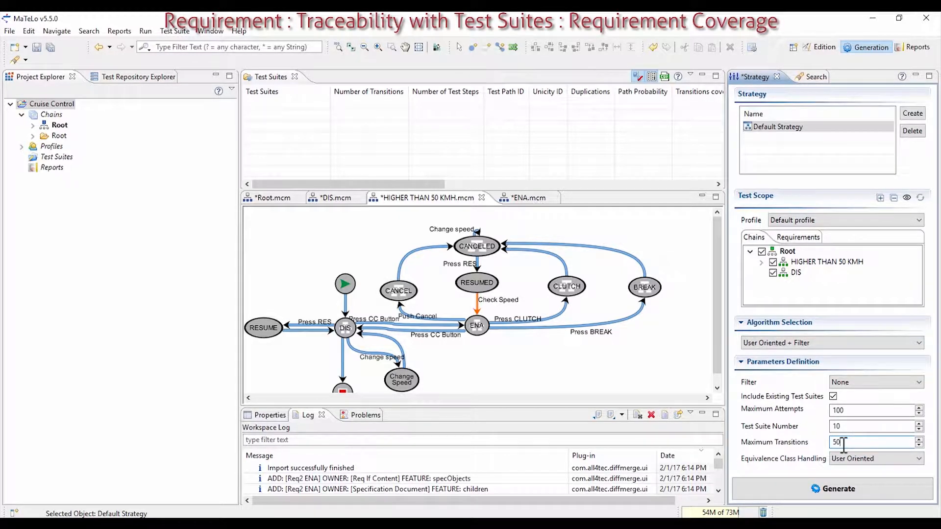
left_click(835, 491)
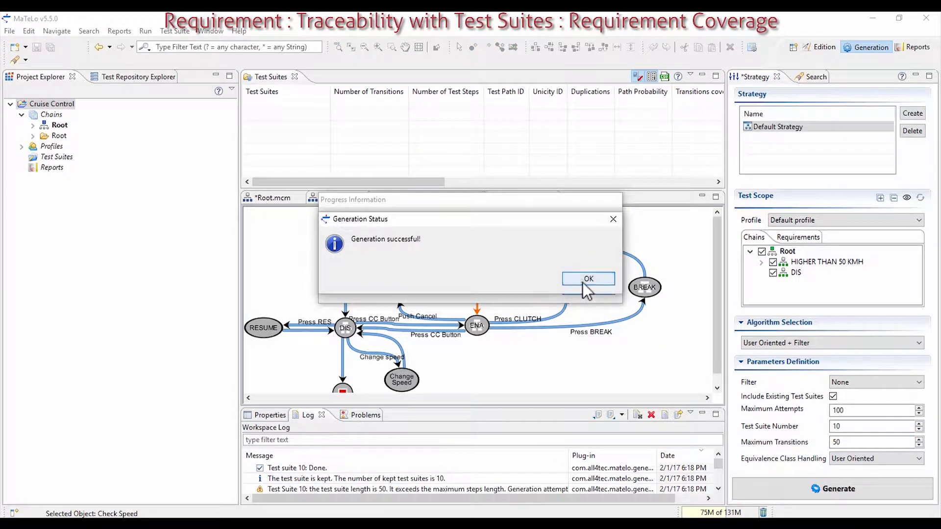
left_click(583, 283)
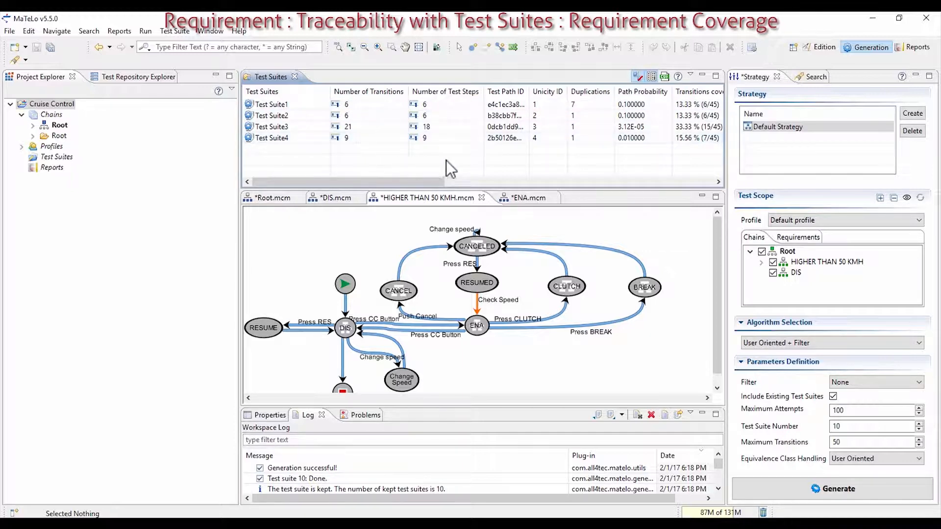
Set the strategy's maximum transitions to 100 and regenerate the test suites.
mouse_move(394, 179)
left_mouse_down()
mouse_move(520, 187)
mouse_move(374, 187)
mouse_move(392, 186)
left_mouse_up()
double_click(836, 442)
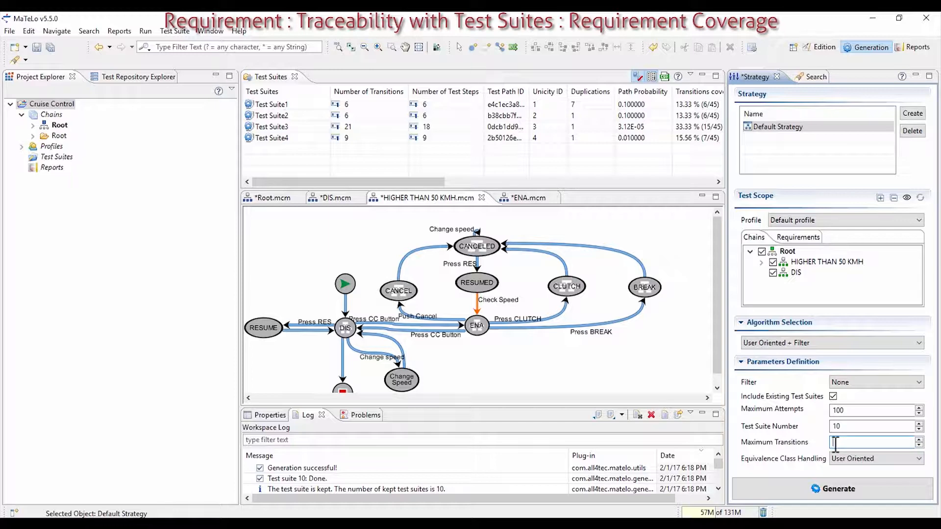
left_click(847, 488)
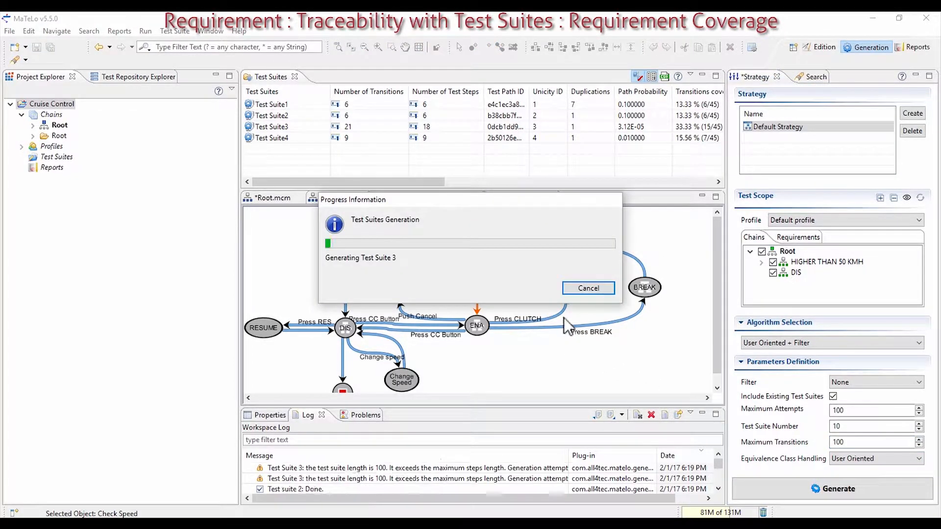
left_click(587, 412)
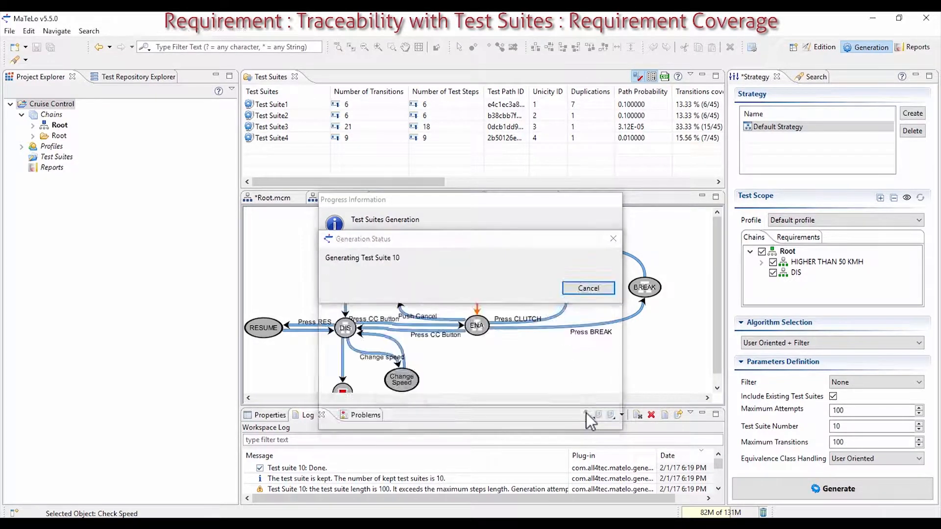
Review the generated test suites' coverage and add all of them to the Cruise Control project.
left_click_drag(721, 111, 719, 158)
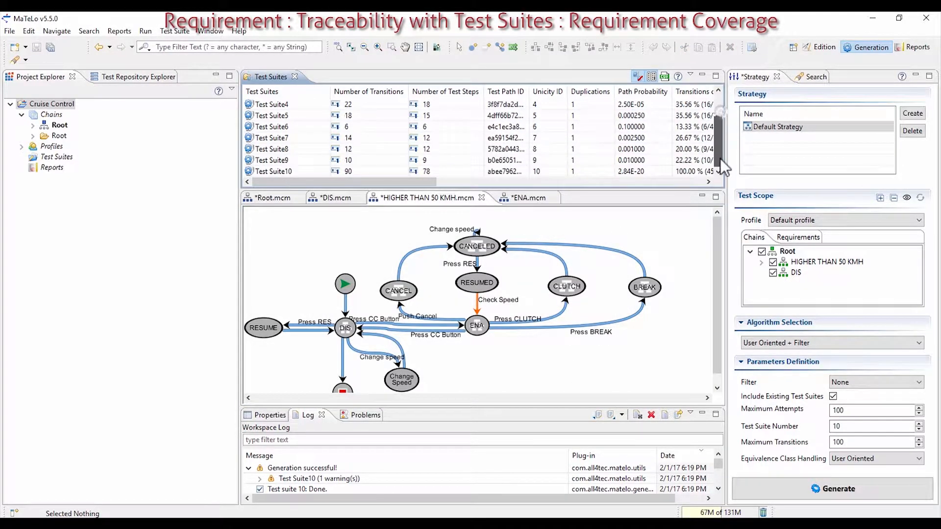
left_click_drag(415, 181, 442, 181)
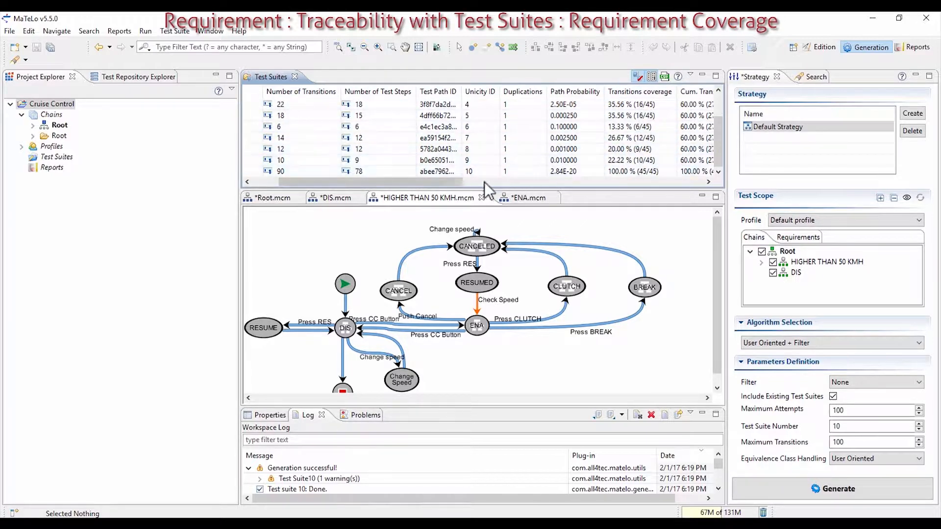
left_click_drag(442, 181, 345, 179)
left_click(310, 149)
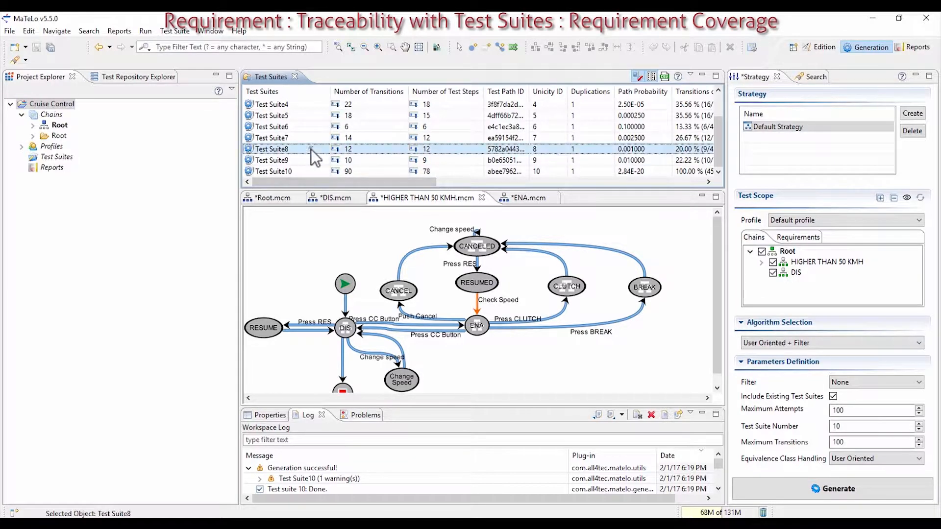
key("ctrl+a")
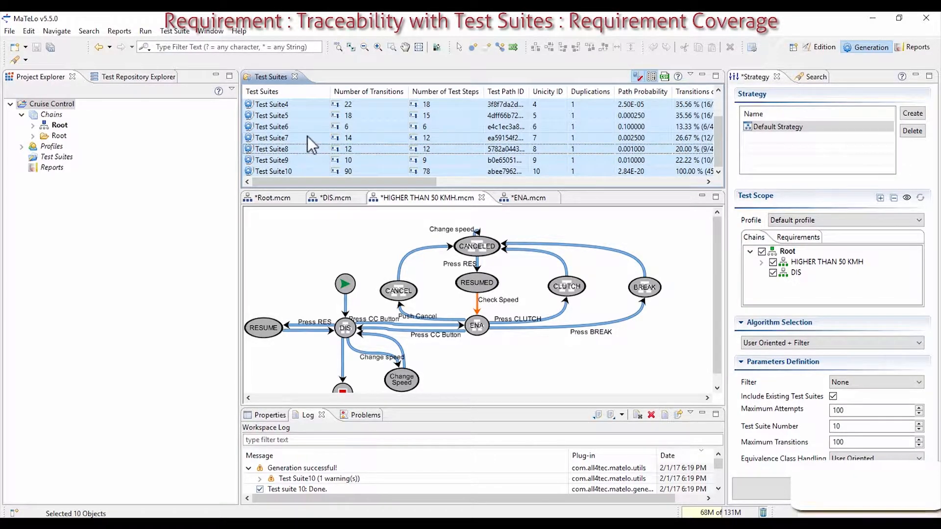
right_click(307, 136)
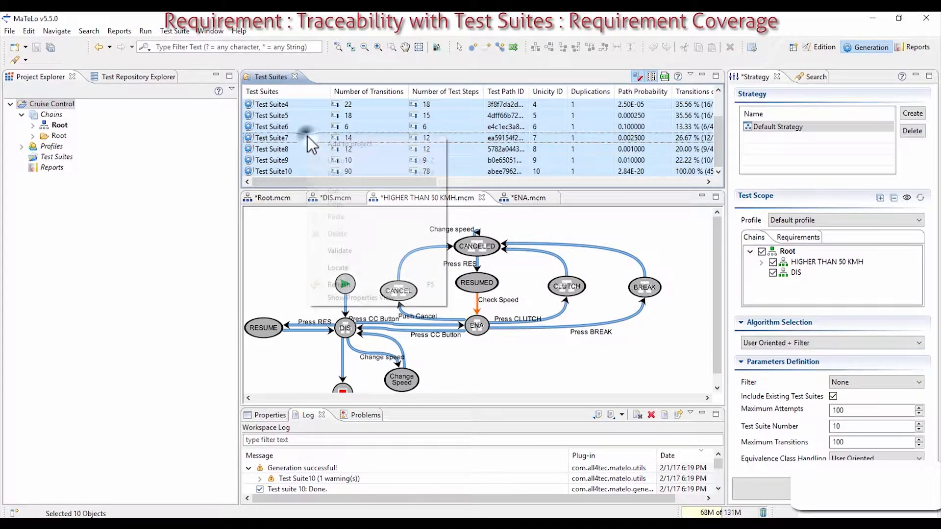
left_click(360, 148)
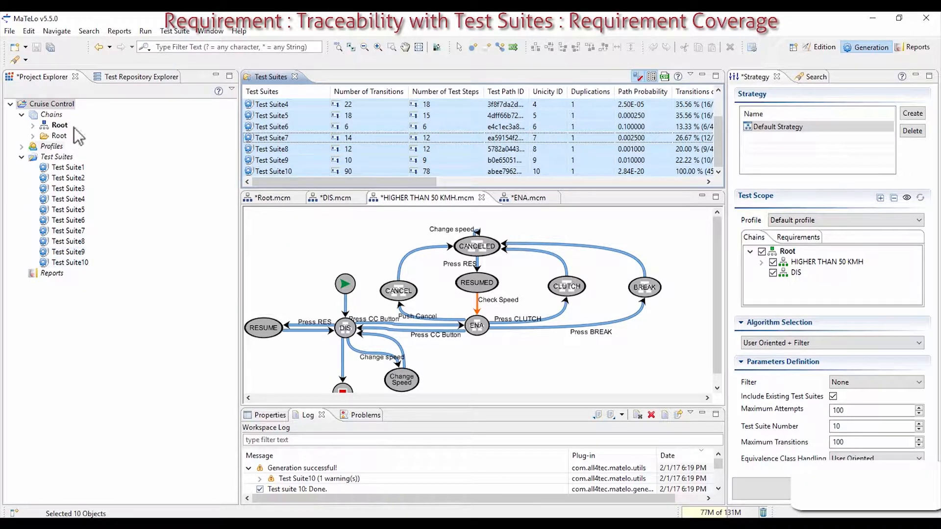
Start a requirements coverage report in the Reports perspective and set it to Report by Requirements.
left_click(120, 30)
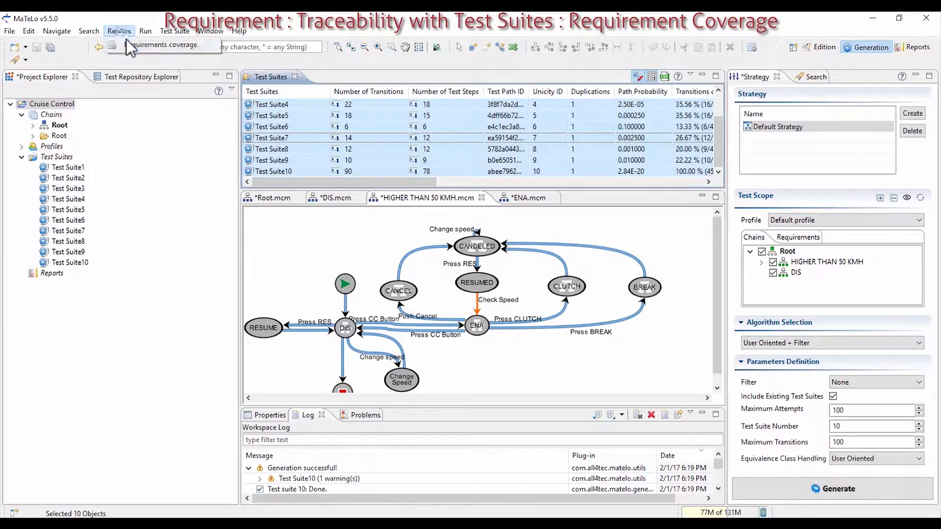
left_click(127, 44)
left_click(530, 275)
left_click(531, 282)
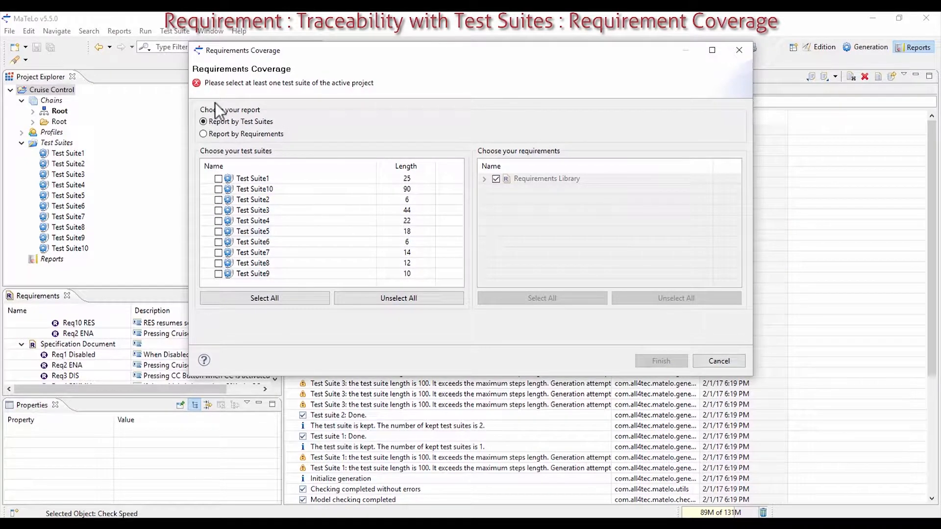
left_click(233, 134)
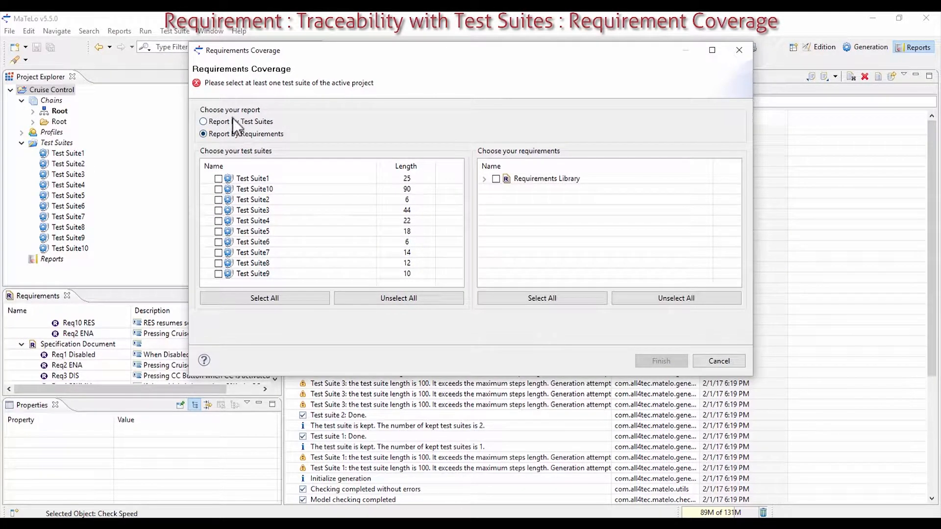
left_click(230, 121)
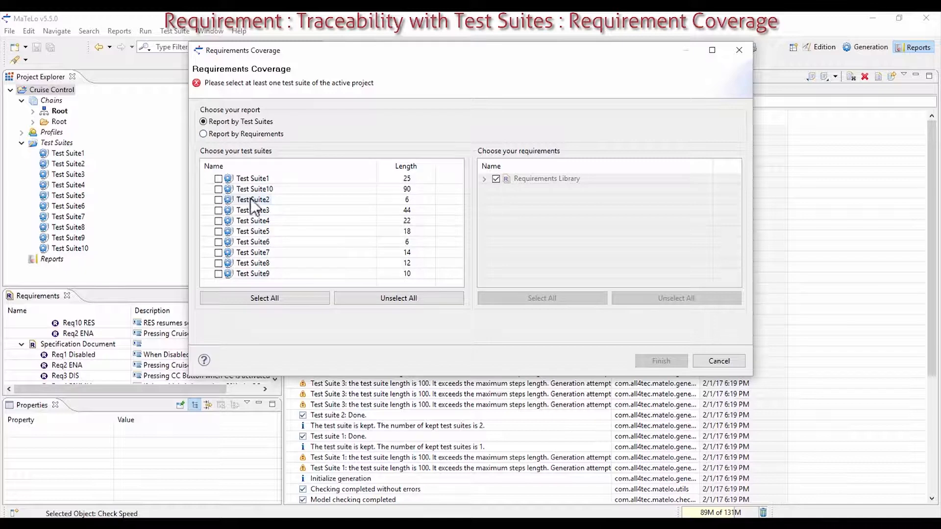
left_click(210, 134)
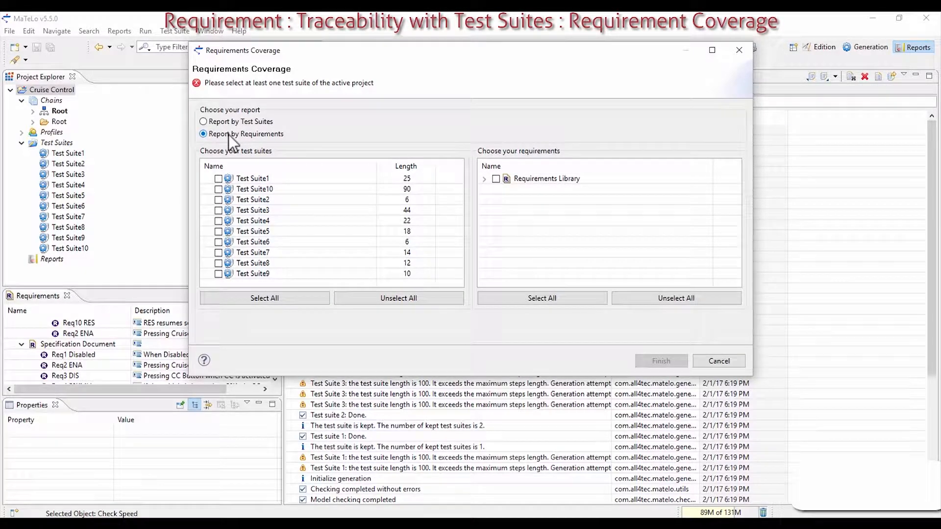
Select all requirements of the Requirements Library, including the Specification Document, for the coverage report.
left_click(484, 179)
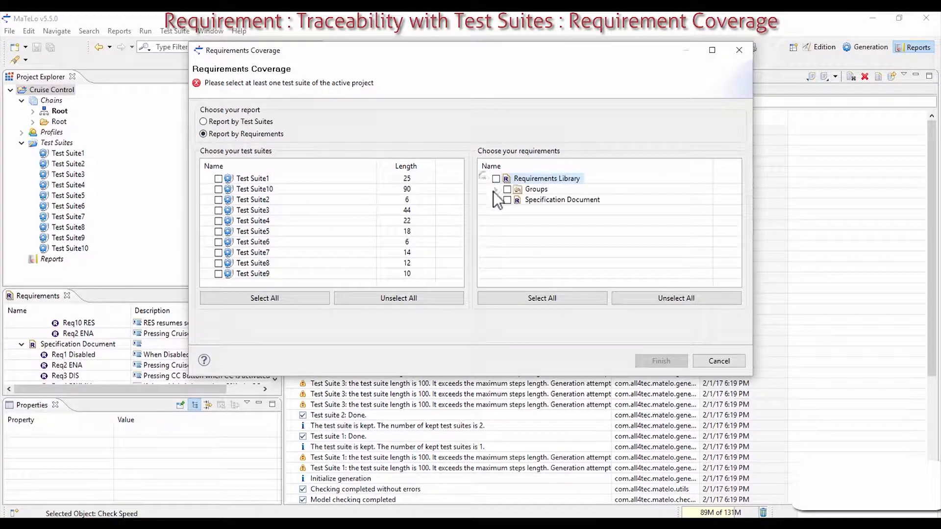
left_click(495, 200)
left_click(508, 178)
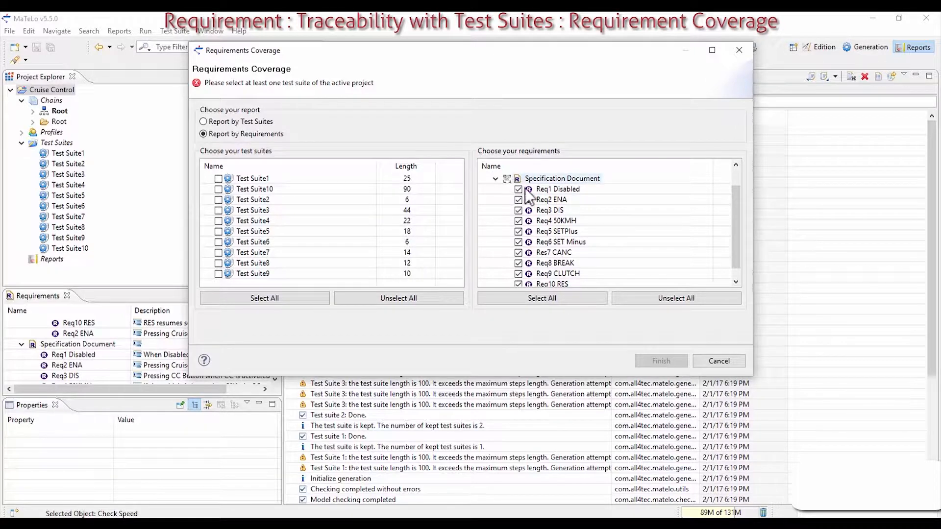
left_click(564, 297)
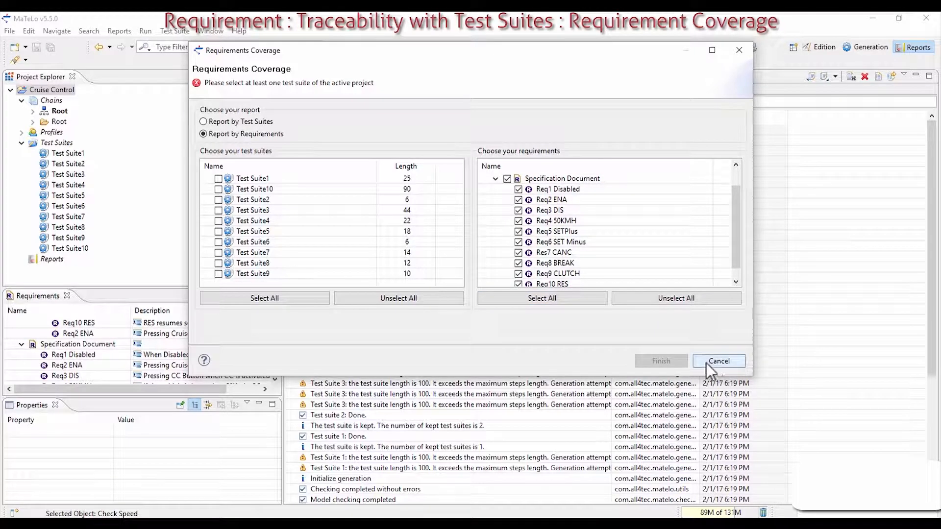
Include all test suites in the coverage analysis and generate the report.
left_click(276, 300)
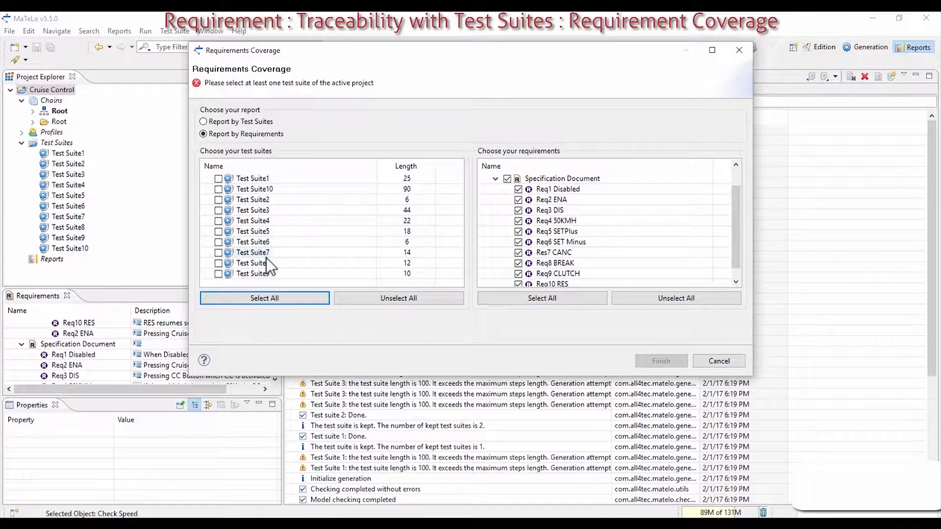
left_click(218, 189)
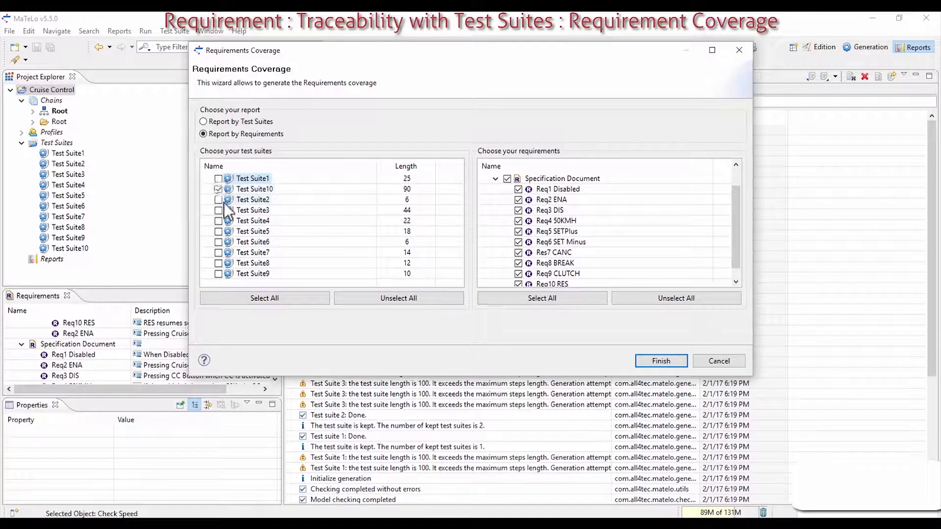
left_click(265, 300)
left_click(664, 361)
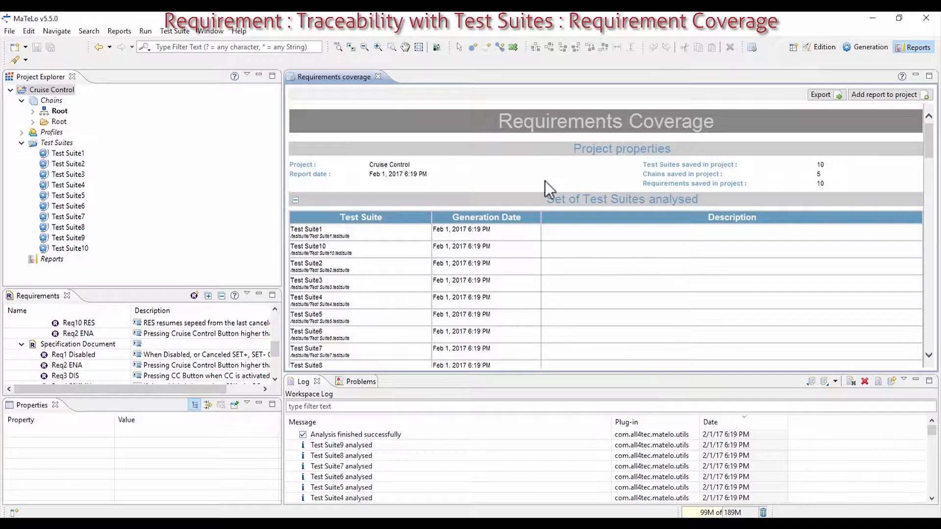
Maximize the Requirements Coverage report and examine which test suites and model transitions cover each requirement.
double_click(339, 80)
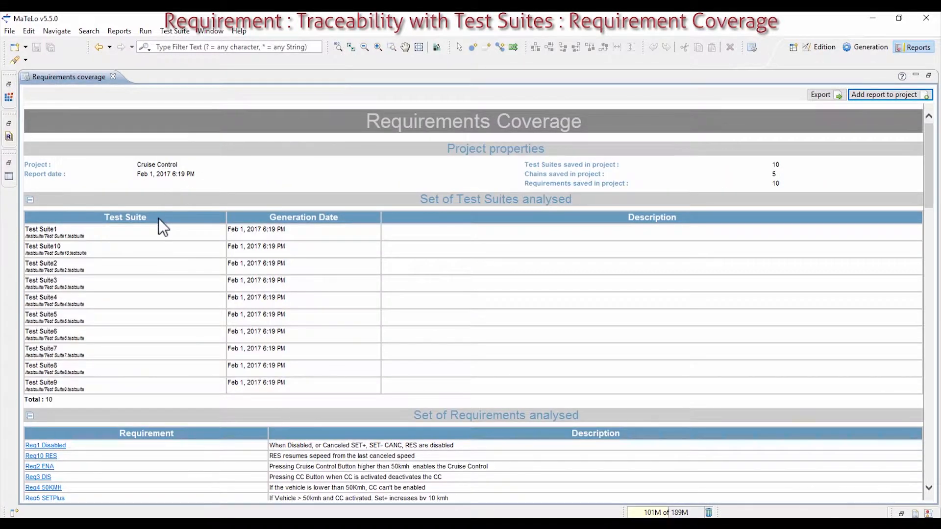
scroll(158, 218, "down", 5)
scroll(159, 216, "down", 5)
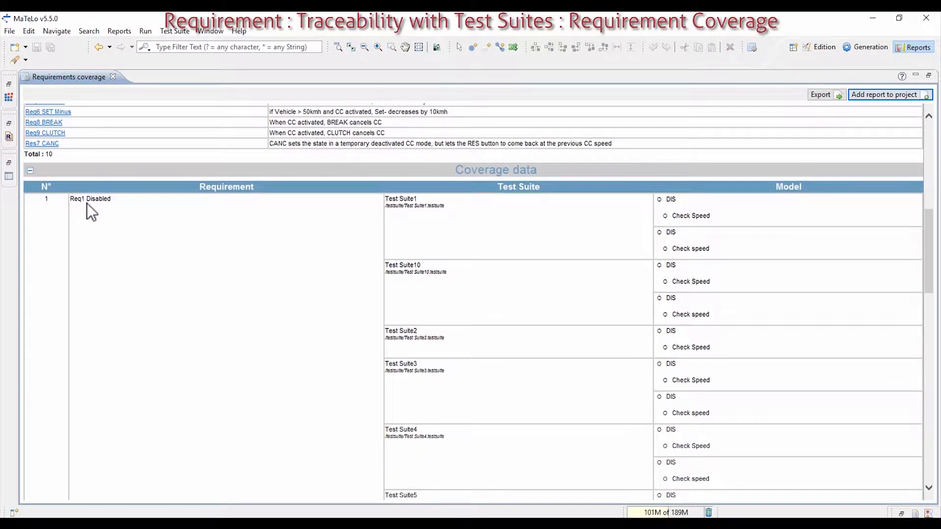
scroll(87, 203, "down", 2)
scroll(92, 204, "up", 1)
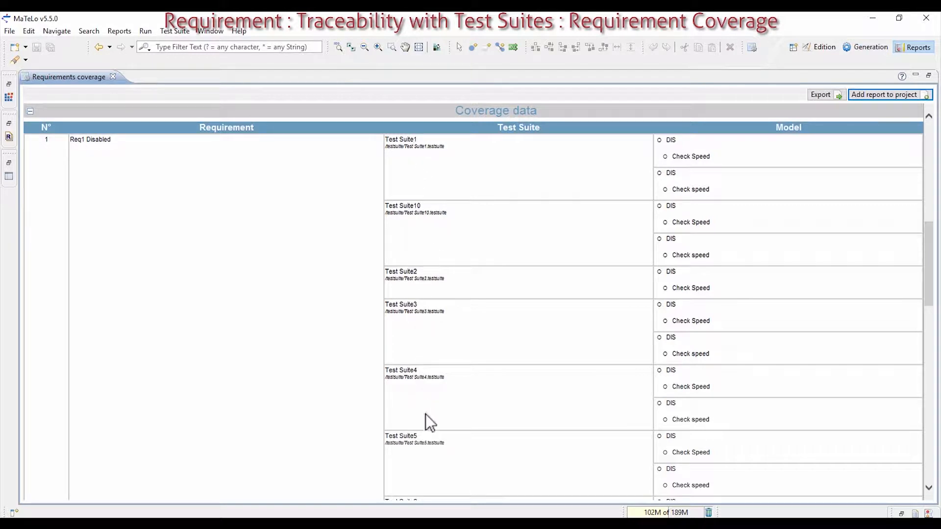
scroll(425, 413, "down", 6)
scroll(434, 369, "down", 2)
left_click(104, 320)
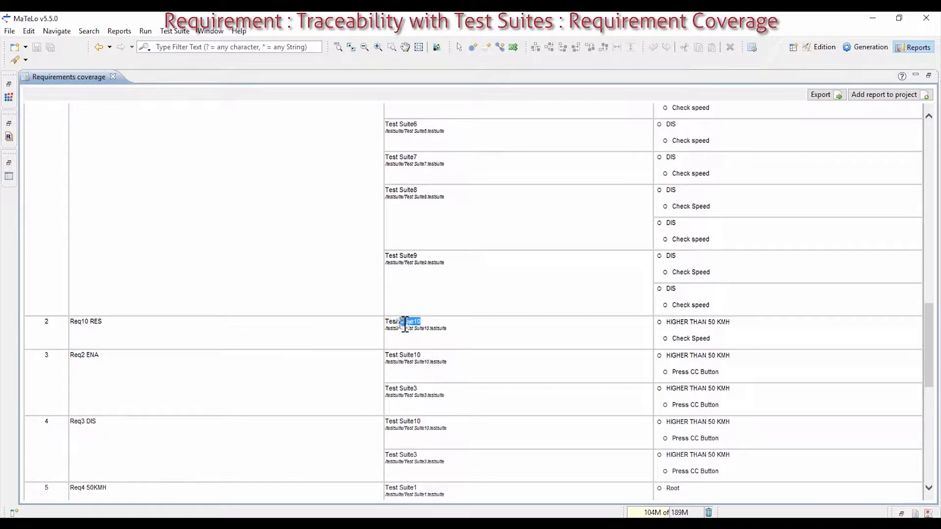
scroll(64, 364, "down", 3)
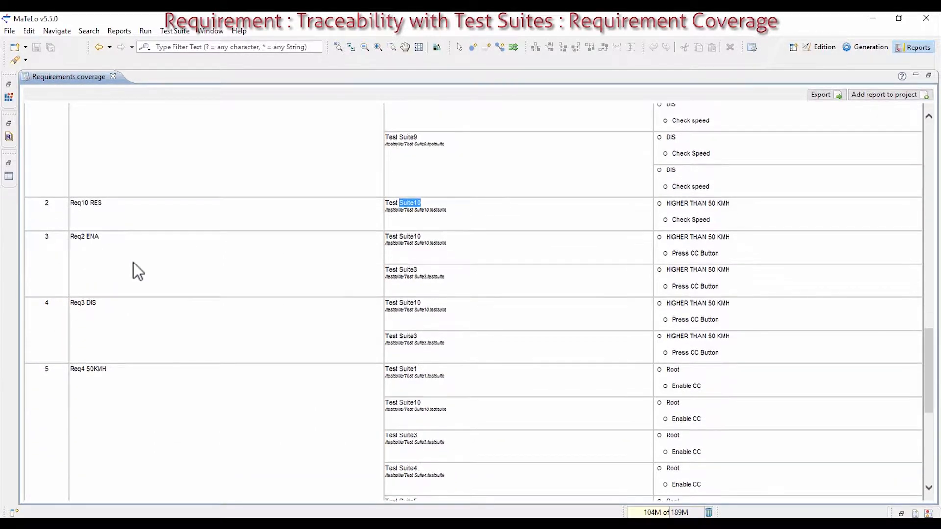
scroll(187, 325, "down", 8)
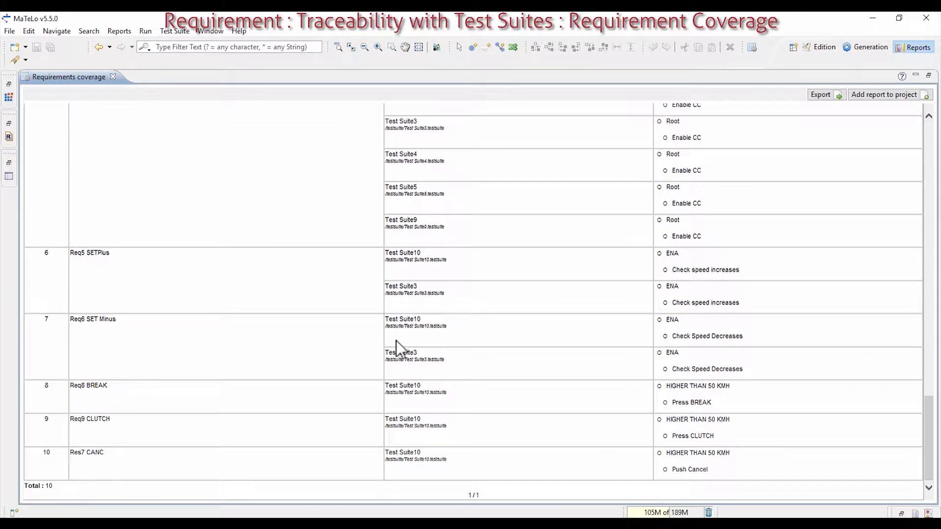
Review the list of analysed requirements and the coverage data of Req1 Disabled in the report.
scroll(392, 386, "up", 20)
scroll(280, 366, "down", 11)
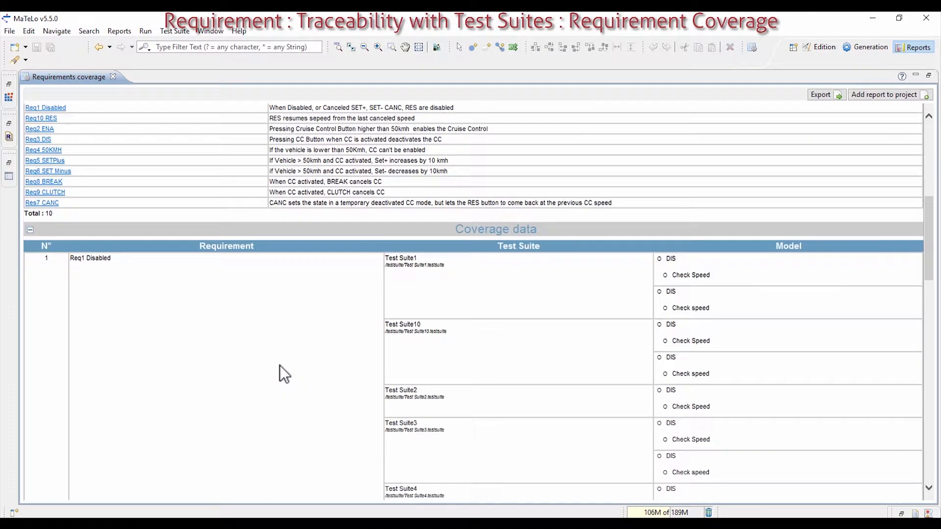
scroll(192, 315, "up", 1)
scroll(529, 201, "down", 2)
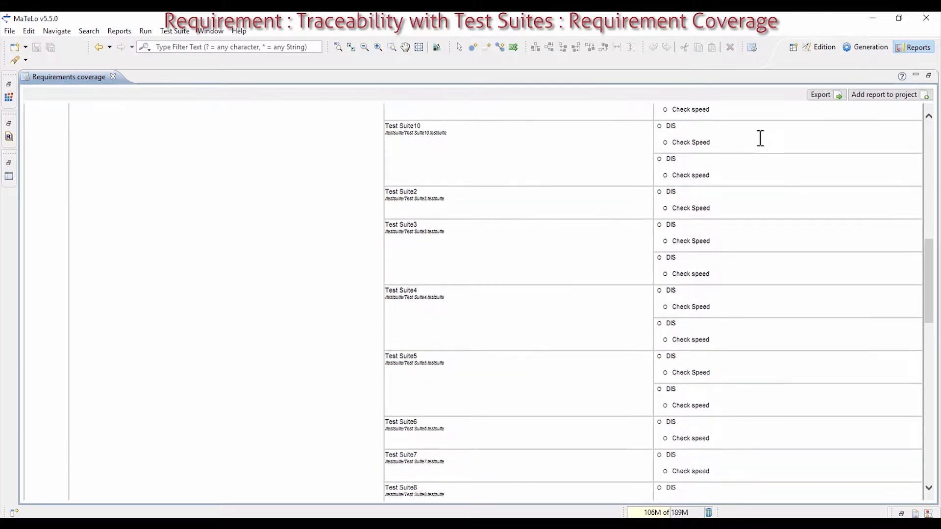
Generate a second requirements coverage report, set to Report by Test Suites and including all test suites.
left_click(174, 31)
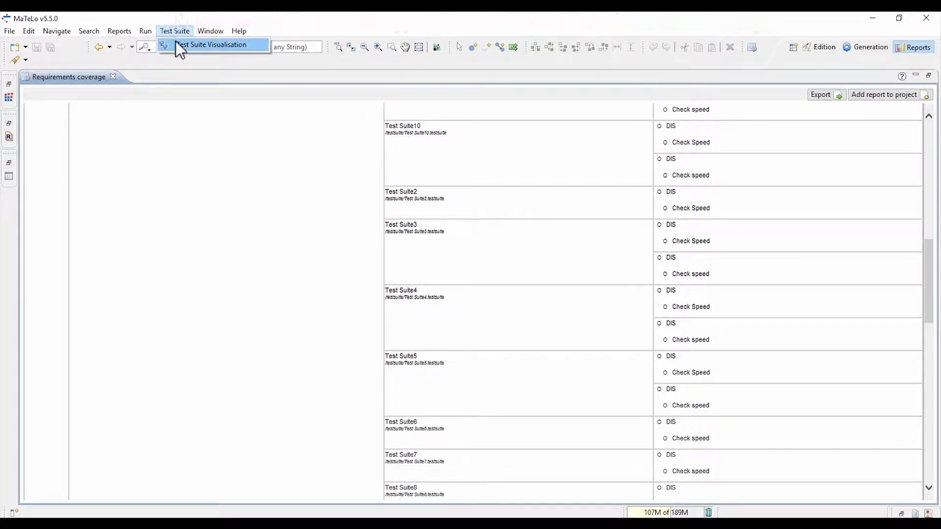
left_click(164, 44)
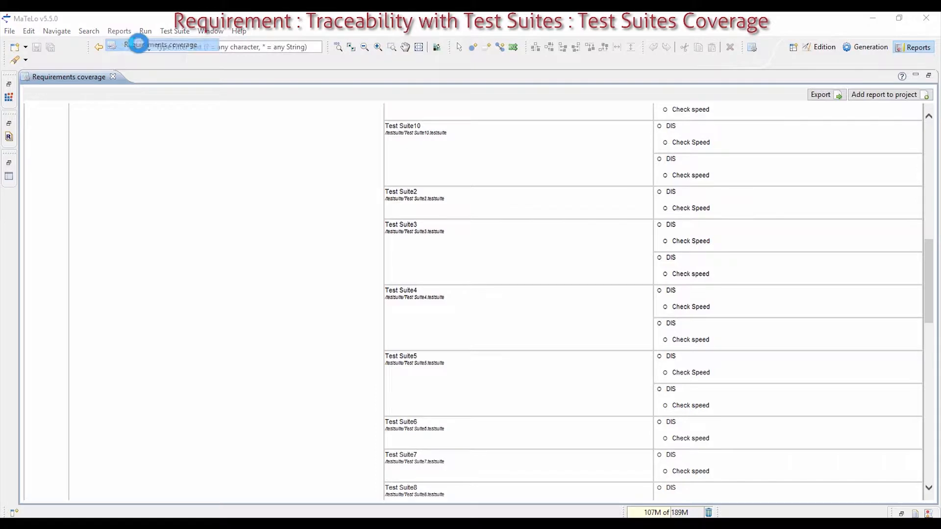
left_click(258, 297)
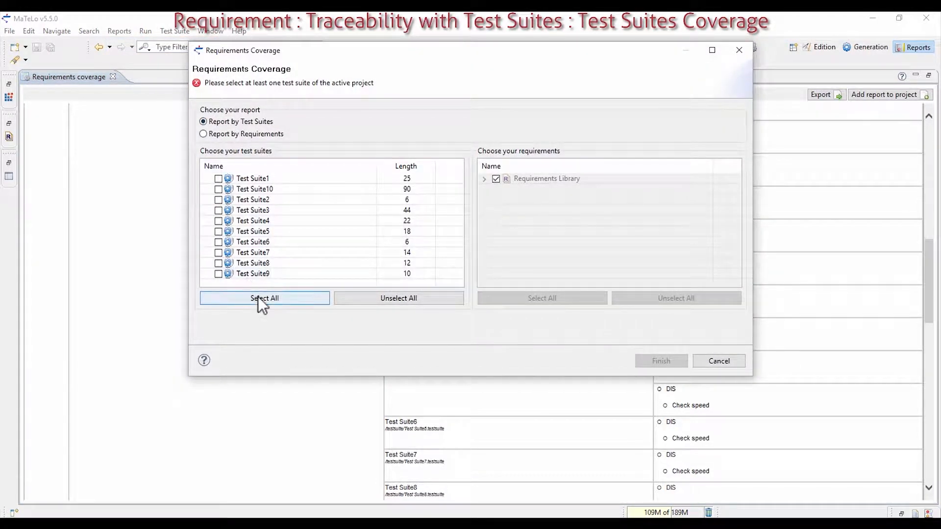
left_click(662, 360)
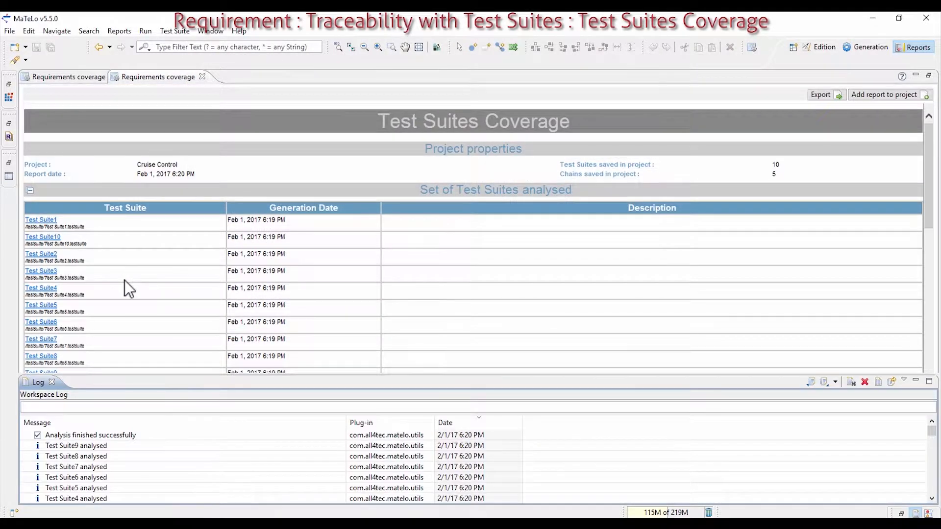
Maximize the Test Suites Coverage report and examine which requirements and model transitions each test suite covers.
scroll(133, 281, "down", 10)
scroll(178, 156, "down", 1)
scroll(178, 154, "down", 1)
left_click(324, 178)
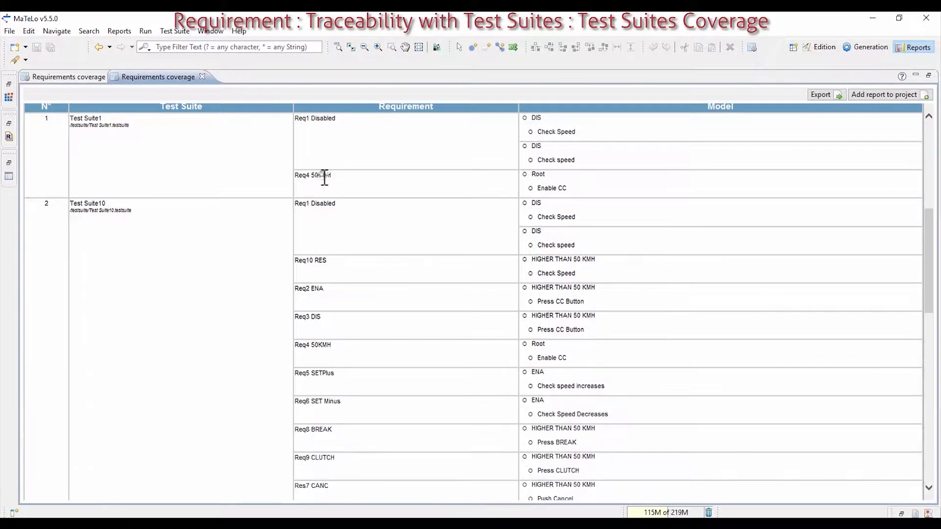
scroll(118, 221, "down", 5)
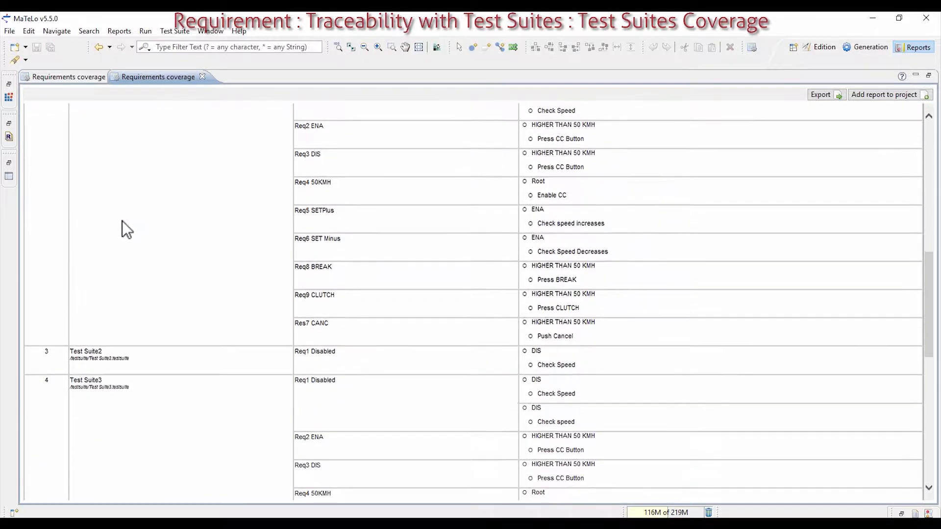
scroll(338, 343, "down", 5)
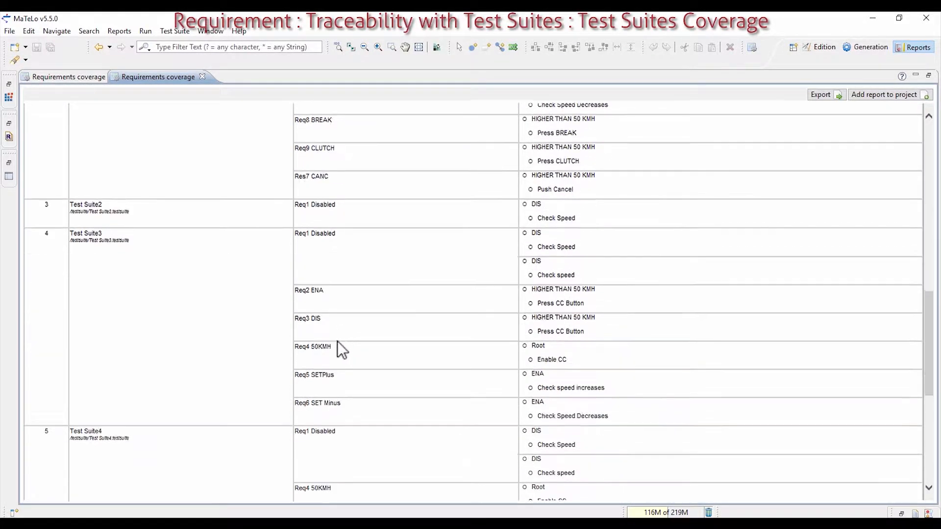
scroll(334, 421, "down", 5)
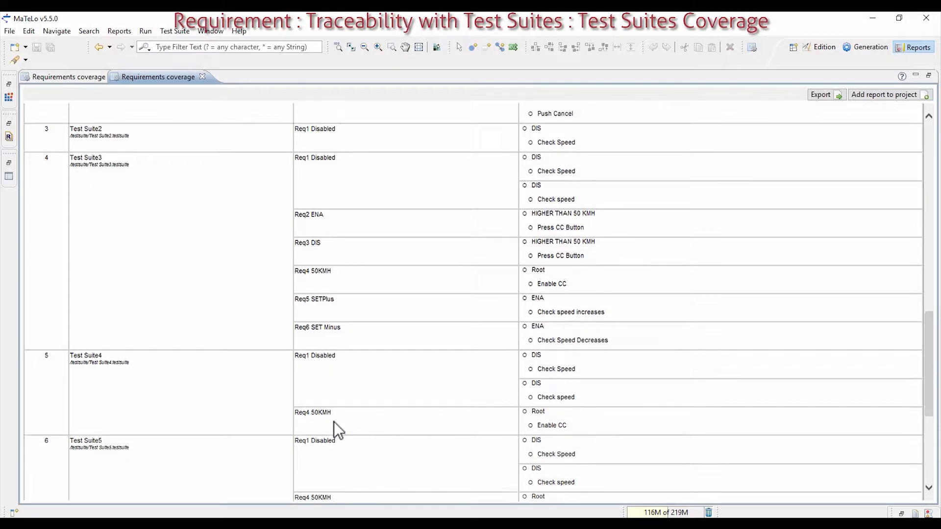
scroll(372, 382, "down", 2)
scroll(363, 380, "up", 15)
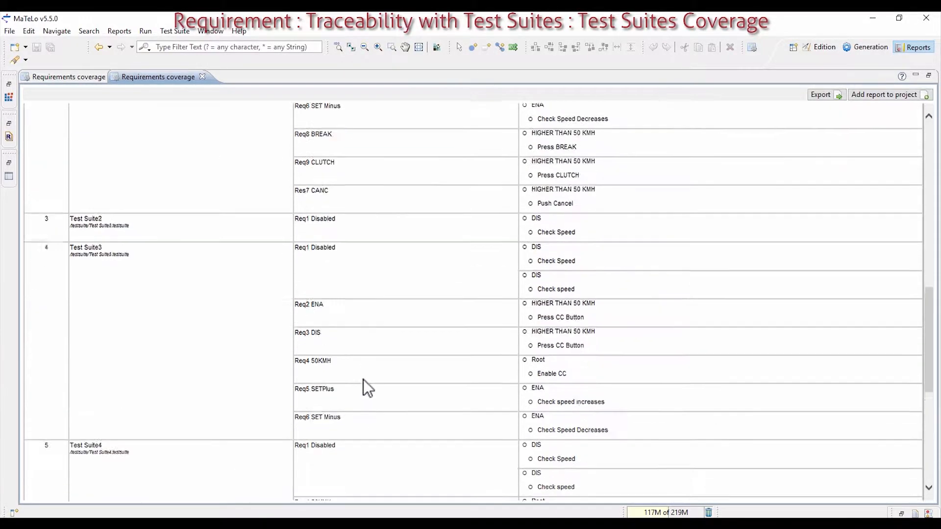
scroll(325, 345, "down", 8)
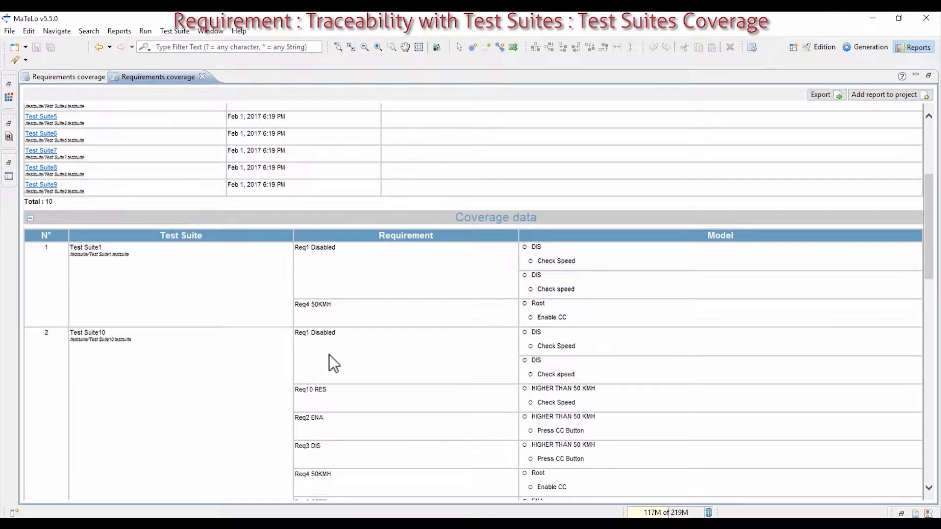
scroll(333, 355, "up", 4)
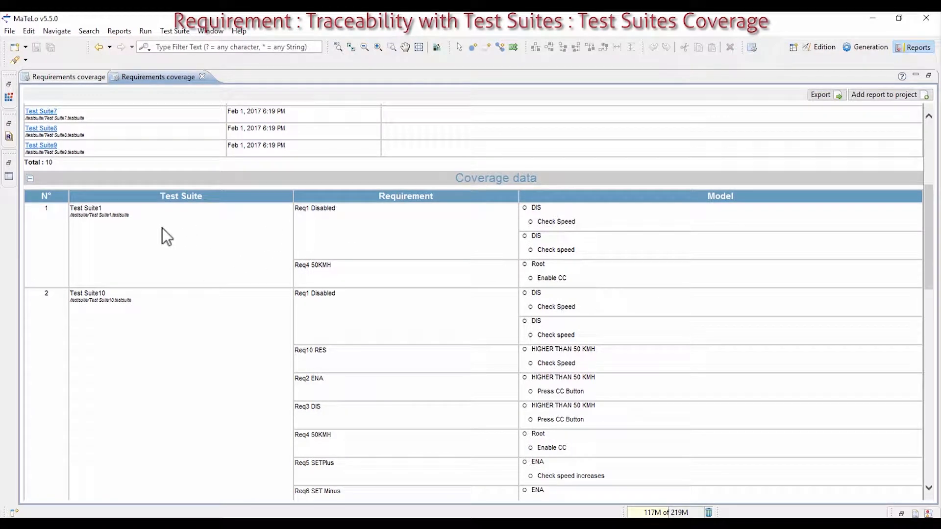
Switch to the Generation perspective and exclude all sub-chains of HIGHER THAN 50 KMH from the strategy's test scope.
left_click(825, 49)
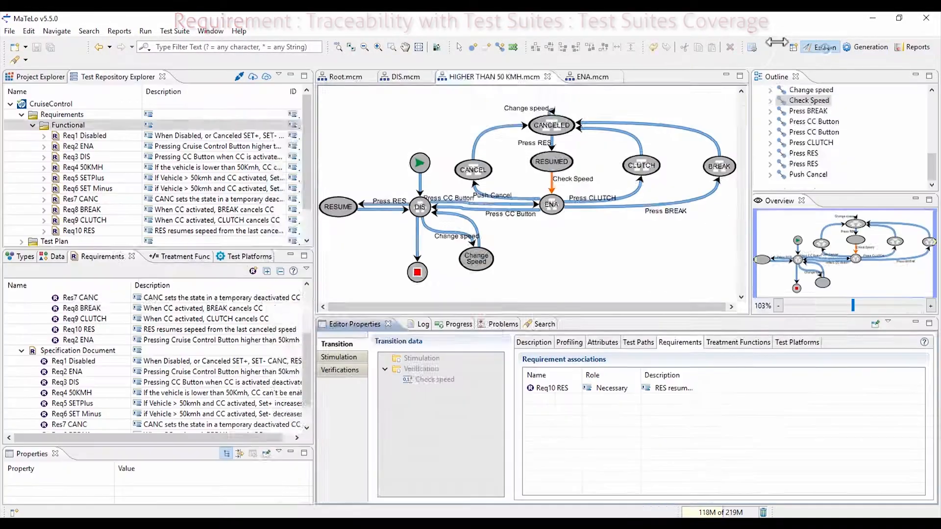
left_click(866, 48)
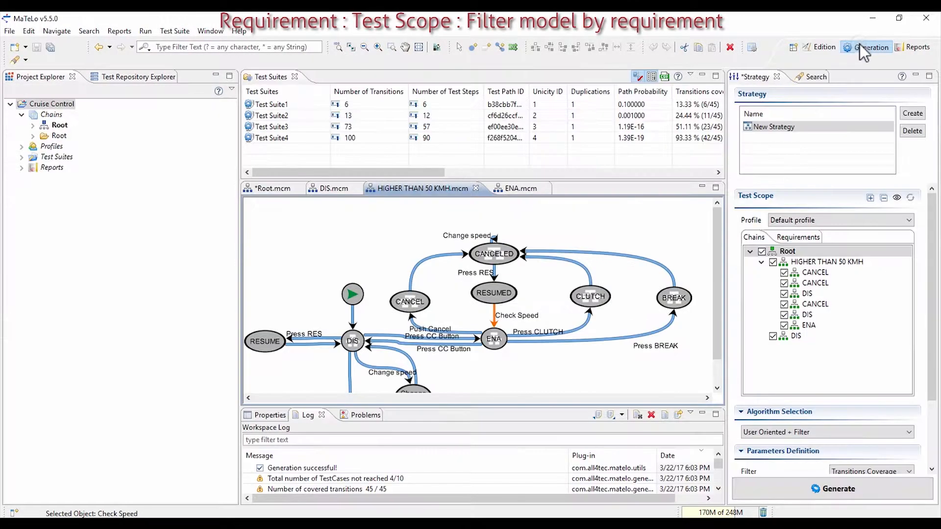
left_click(773, 262)
left_click(784, 294)
left_click(784, 303)
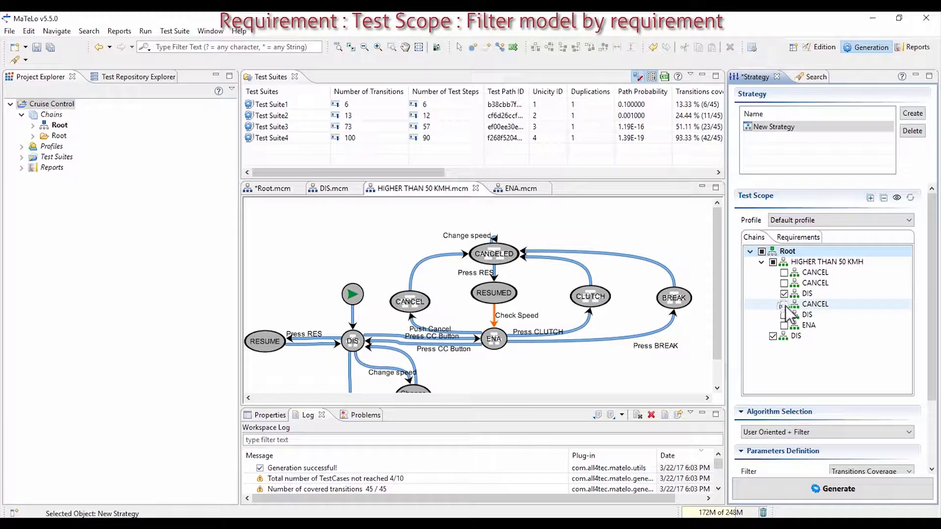
left_click(784, 293)
Filter the test scope by requirements Req8 BREAK and Req9 CLUTCH and display the filtered scope on the HIGHER THAN 50 KMH model.
left_click(799, 237)
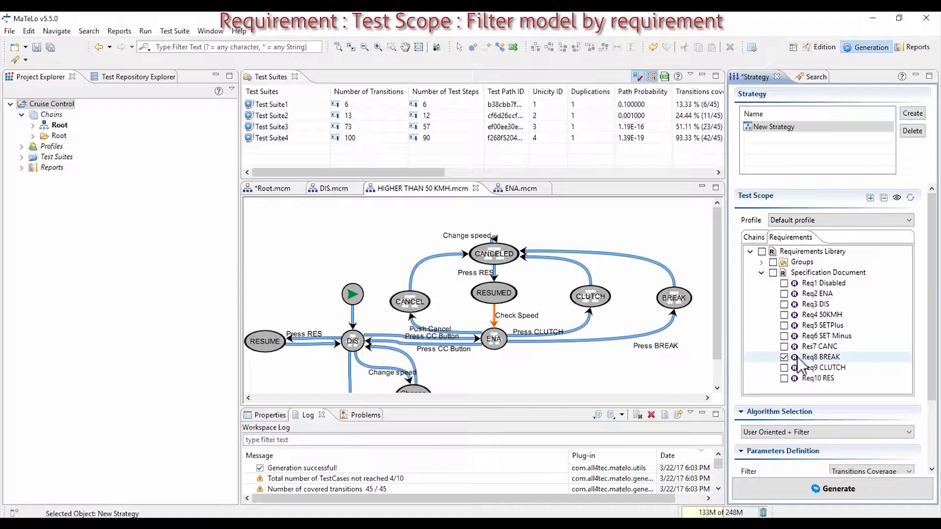
left_click(898, 199)
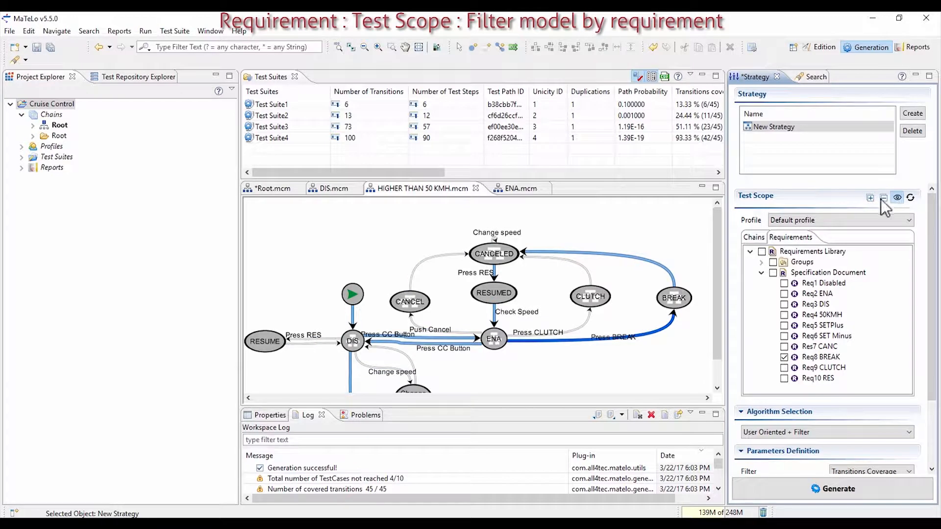
scroll(333, 338, "down", 2)
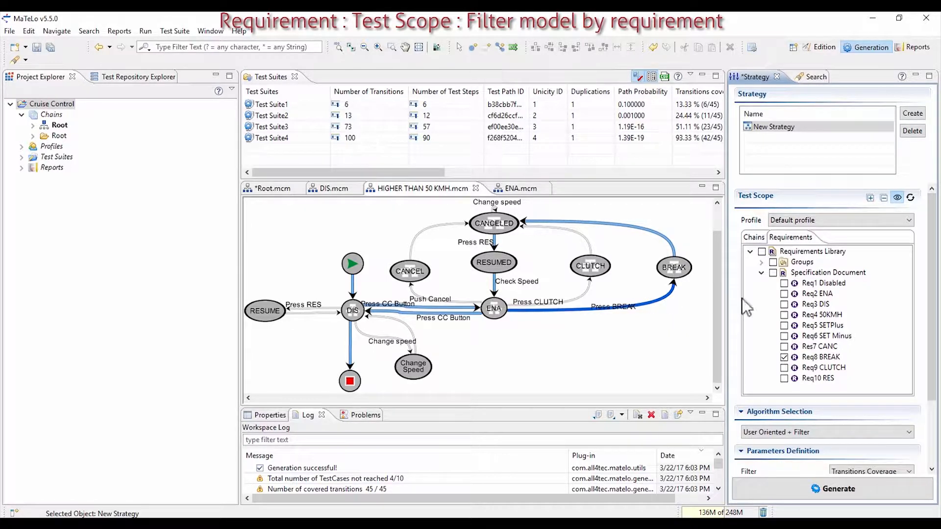
left_click(784, 367)
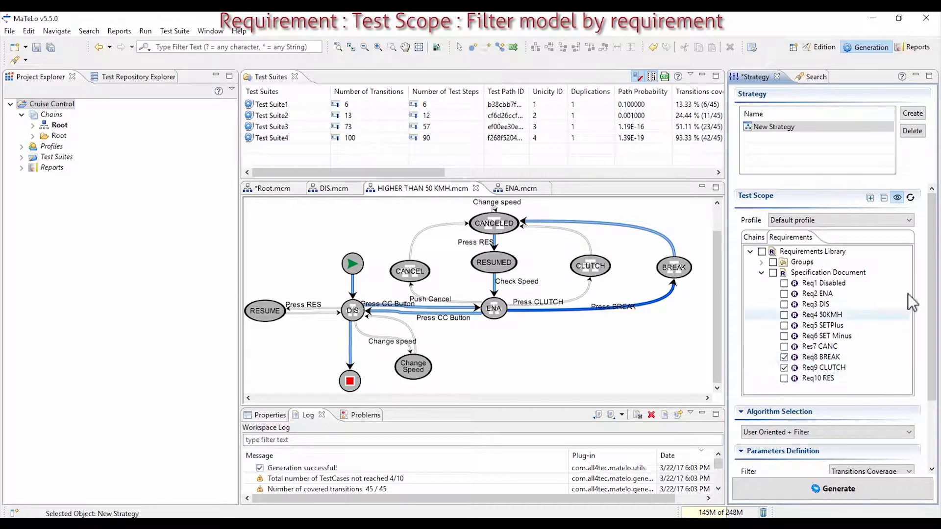
left_click(911, 197)
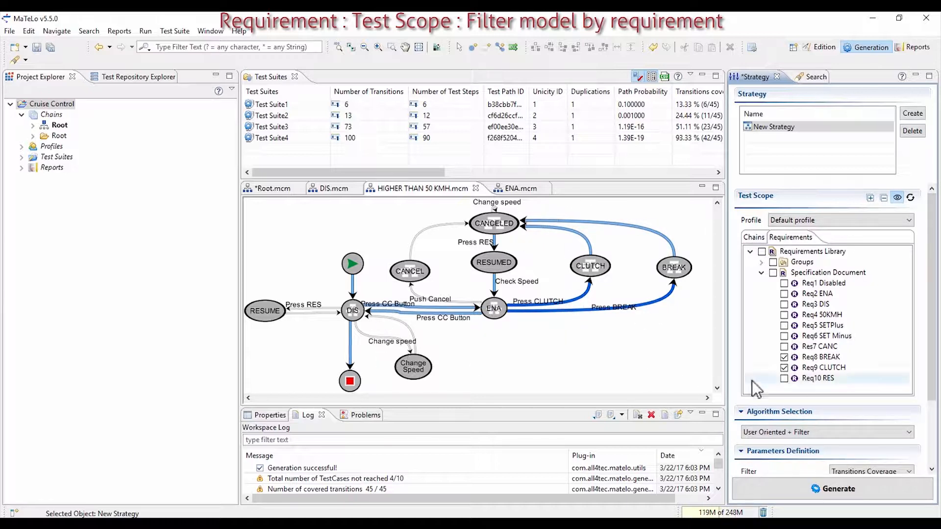
Set the generation algorithm to Minimum Arcs Coverage and generate the test suites for the filtered scope.
left_click(802, 433)
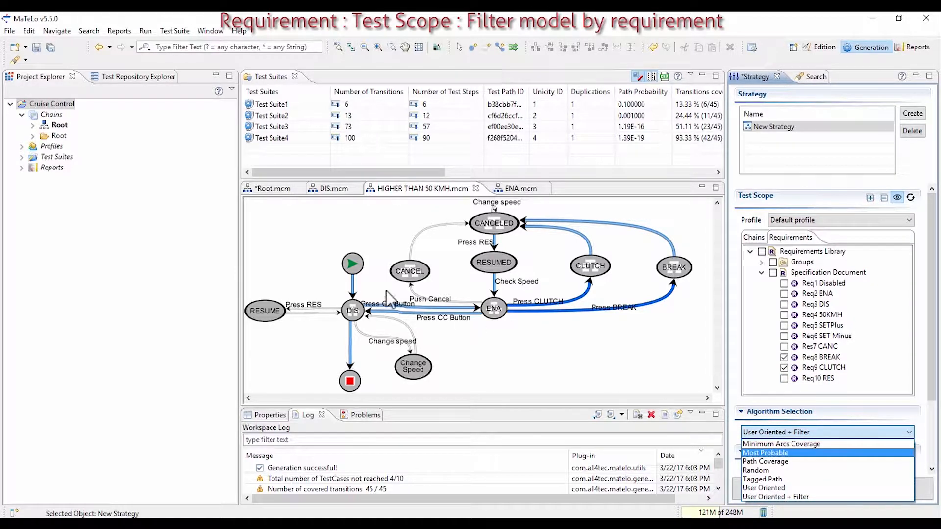
left_click(798, 444)
left_click(827, 490)
left_click(583, 285)
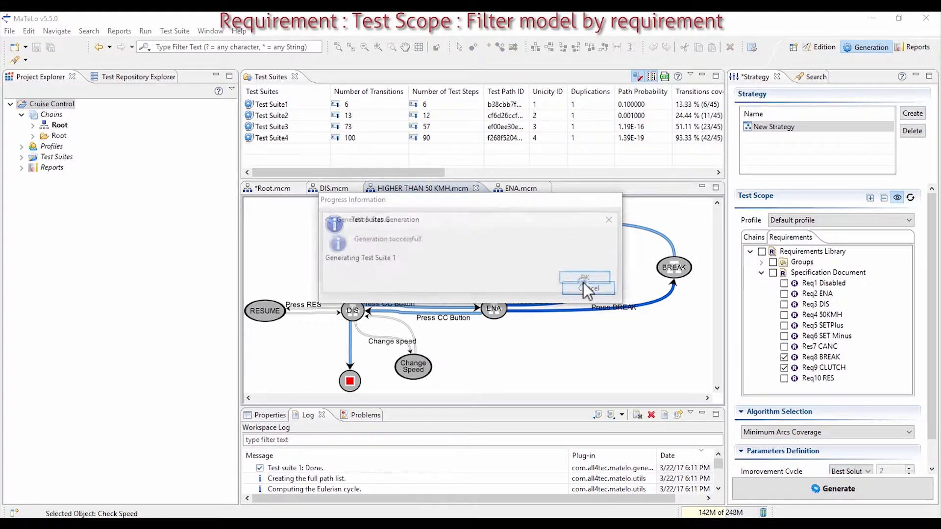
left_click(583, 282)
Open the generated Test Suite1 as an HTML report, check the scope's chains and requirements, and maximize the report.
double_click(285, 104)
left_click(311, 172)
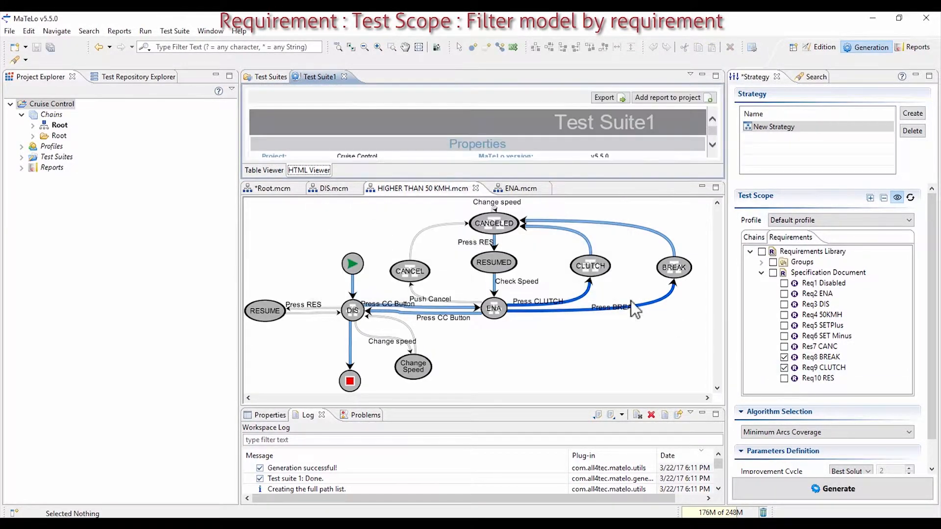
left_click(754, 237)
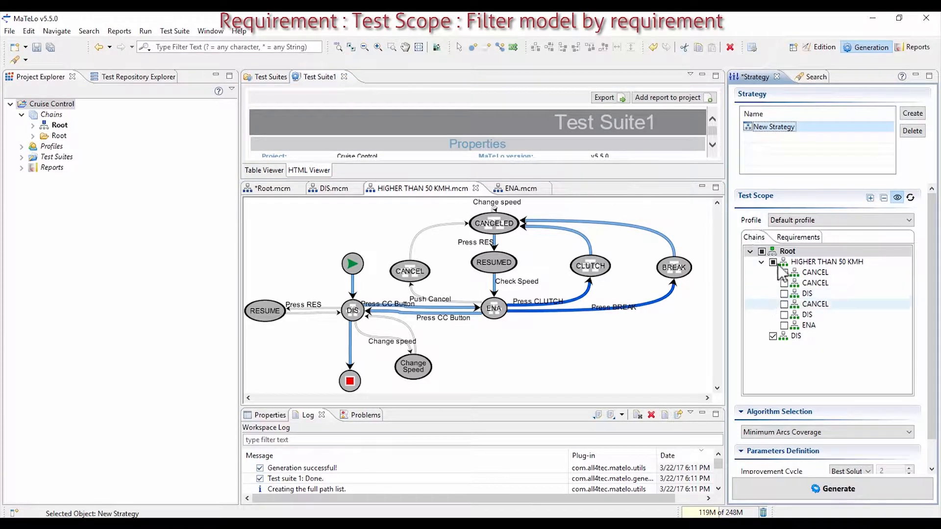
left_click(784, 237)
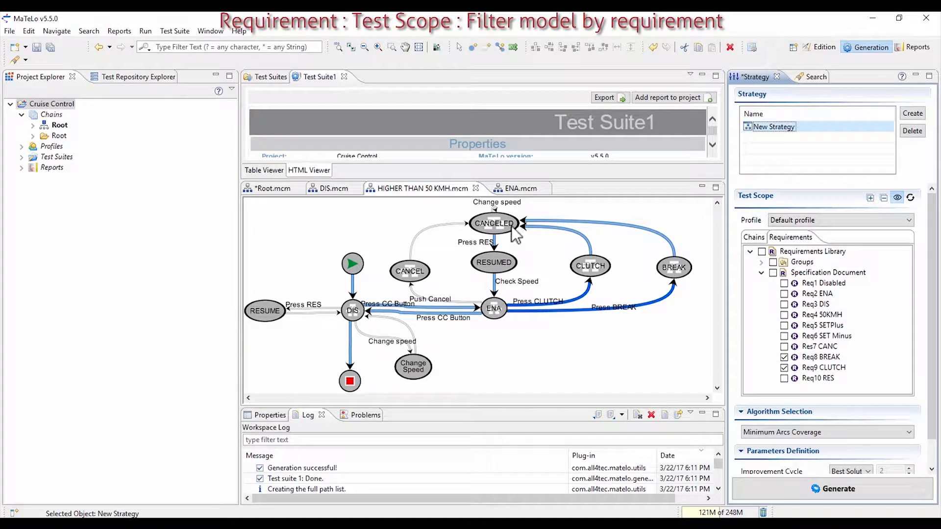
double_click(316, 77)
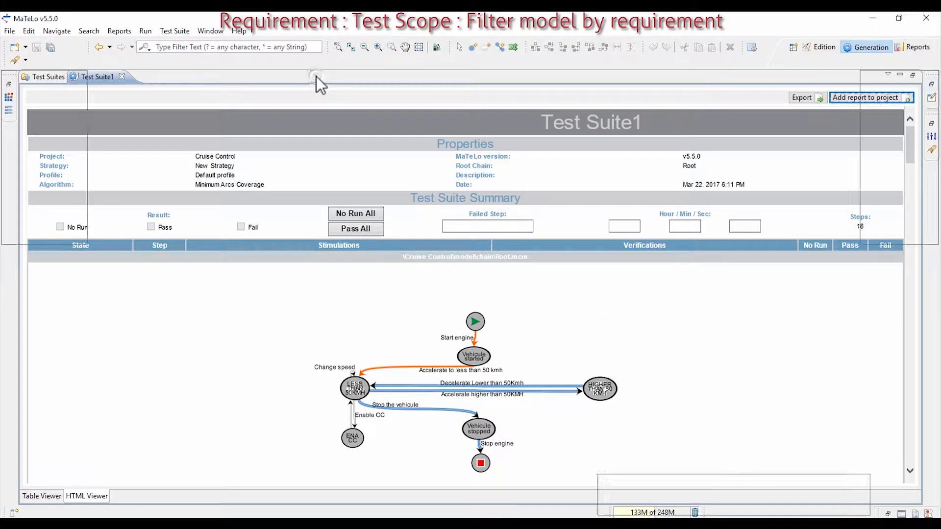
Examine the steps of Test Suite1, checking the highlighted model paths and the requirements linked to each transition.
scroll(475, 323, "down", 5)
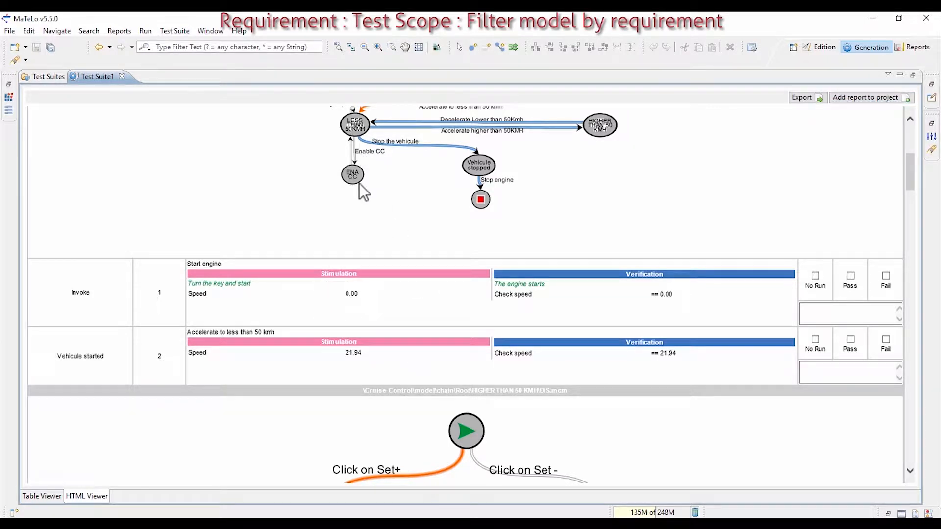
scroll(361, 189, "down", 5)
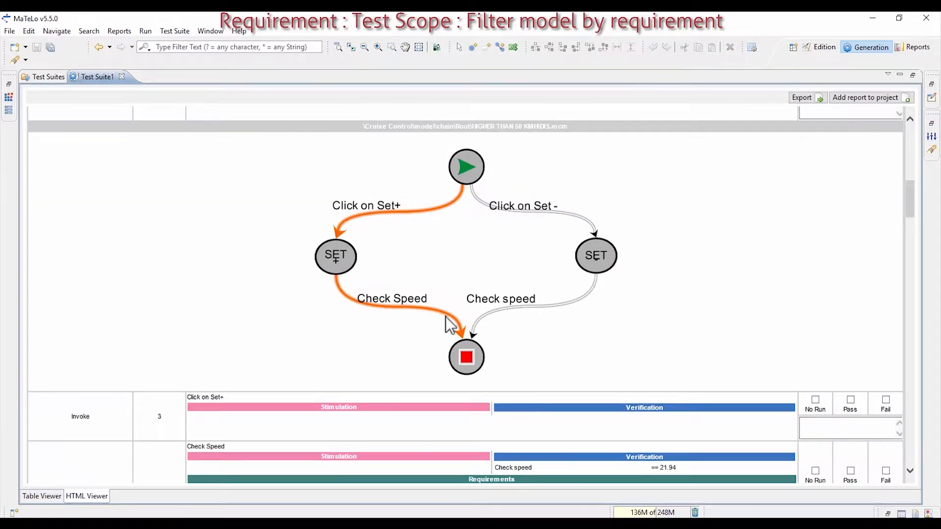
scroll(460, 348, "down", 5)
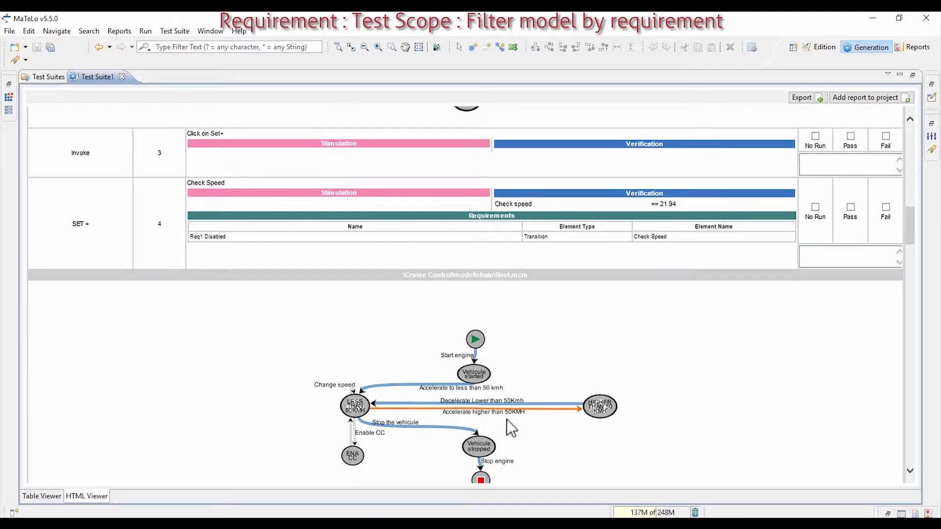
scroll(580, 430, "down", 5)
scroll(415, 363, "down", 2)
scroll(416, 364, "down", 1)
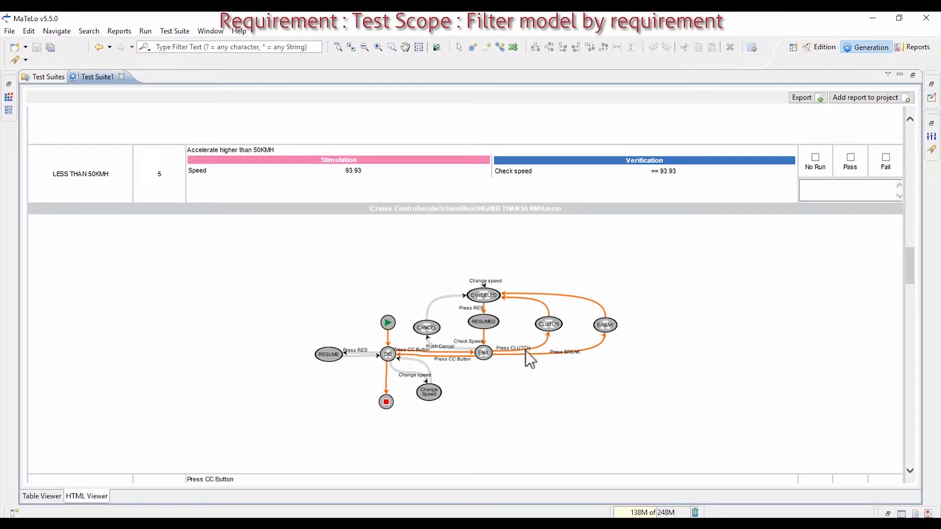
scroll(481, 382, "down", 5)
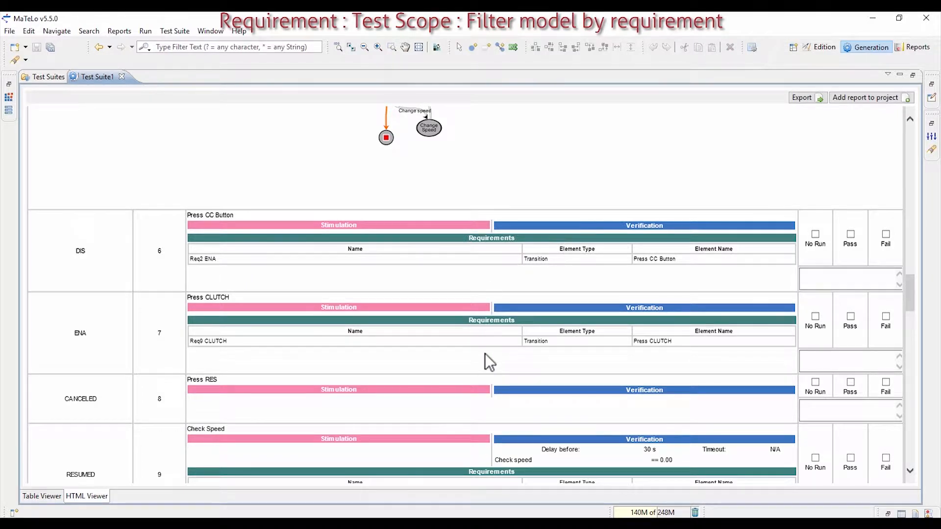
scroll(484, 353, "down", 8)
scroll(484, 357, "down", 5)
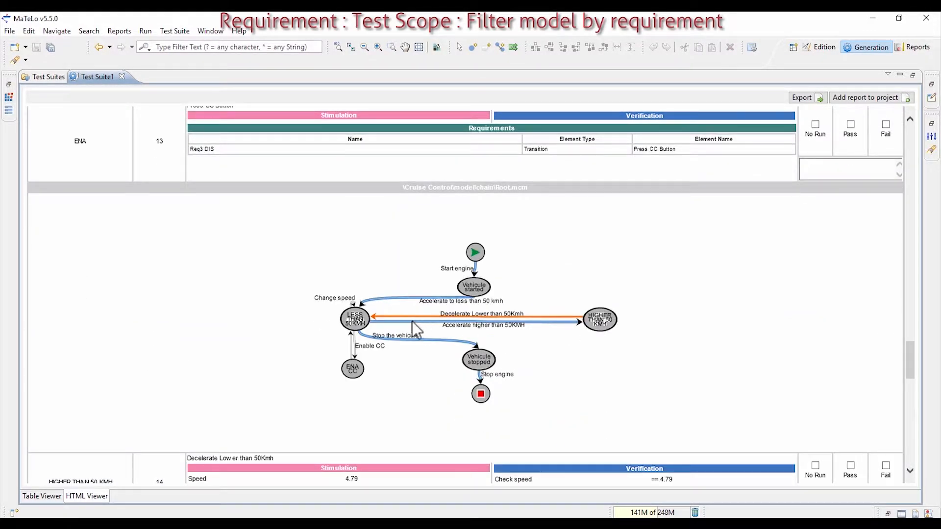
scroll(419, 324, "down", 3)
scroll(333, 216, "down", 5)
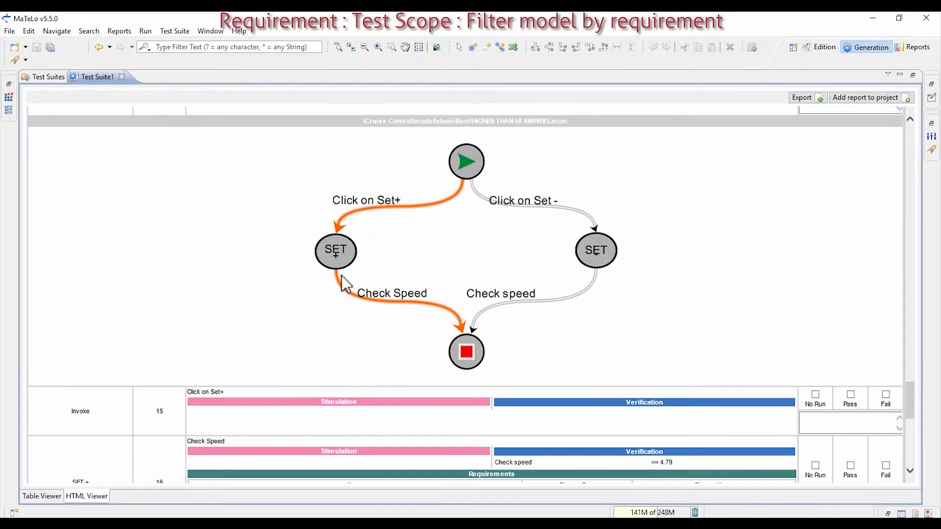
scroll(327, 269, "down", 3)
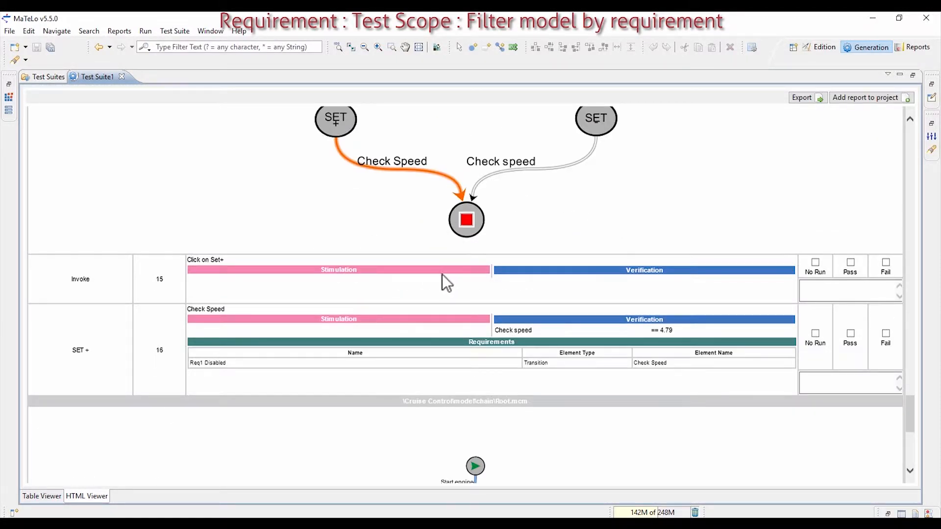
Review the last steps of the Test Suite1 report, through stopping the engine, and restore the report to its normal size.
scroll(614, 365, "down", 5)
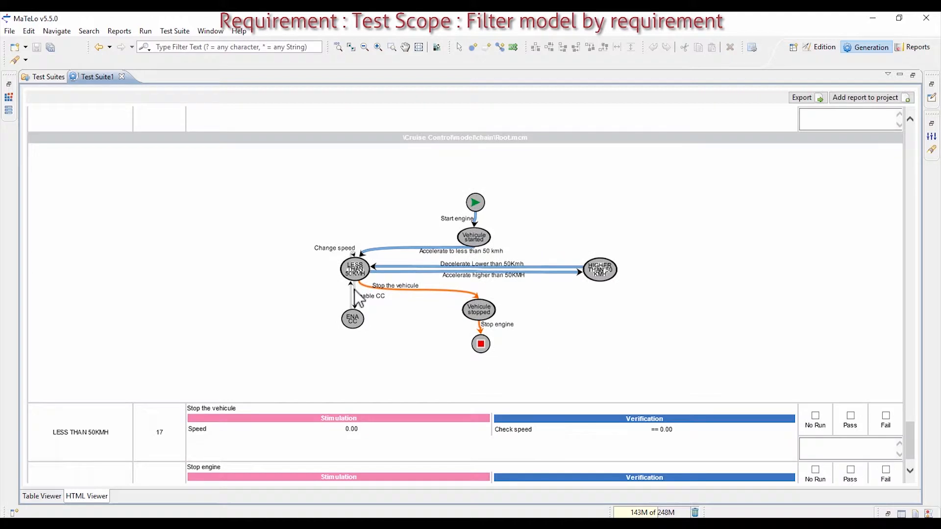
scroll(523, 347, "down", 1)
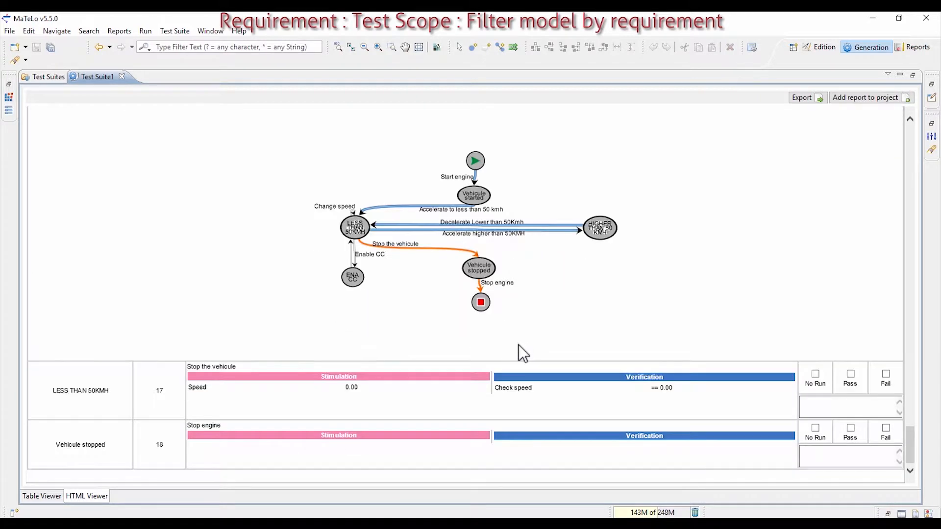
left_click(678, 226)
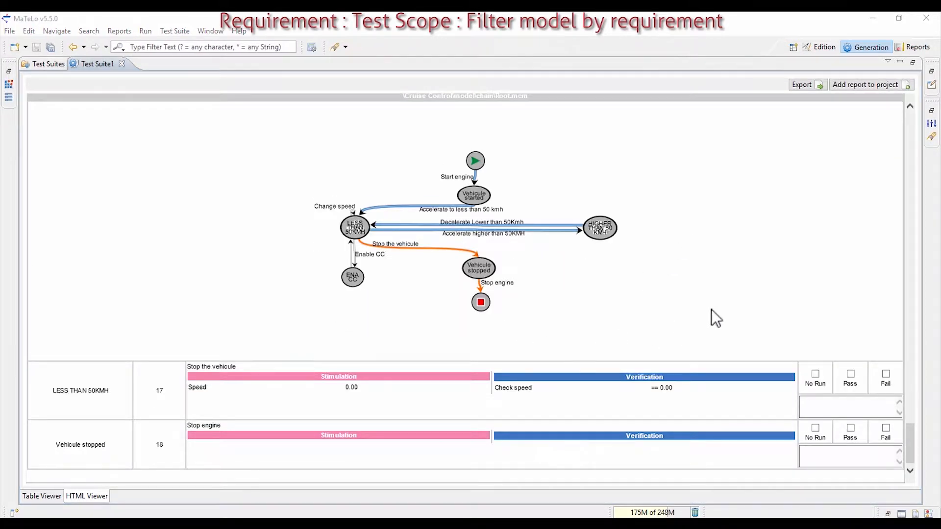
left_click(931, 73)
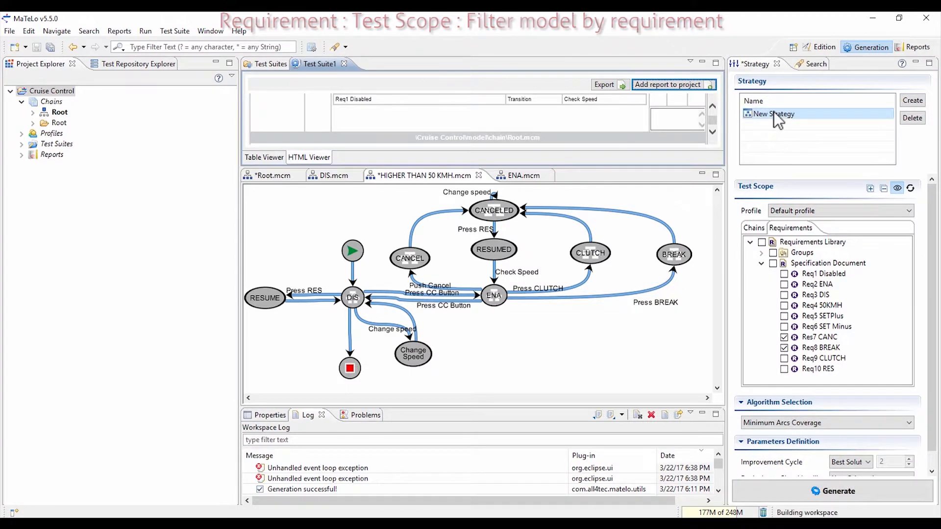
Rename the existing generation strategy as Strategy Break and clutch.
left_click(774, 112)
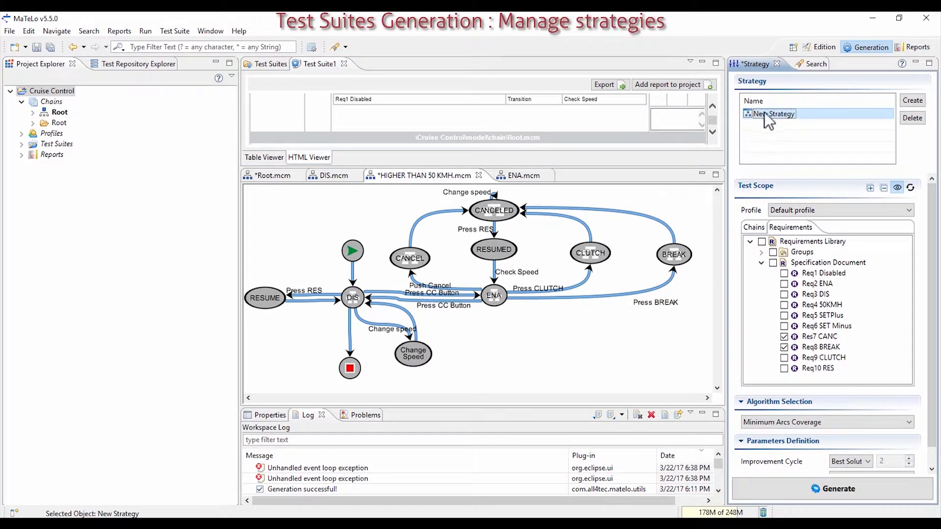
left_click(784, 114)
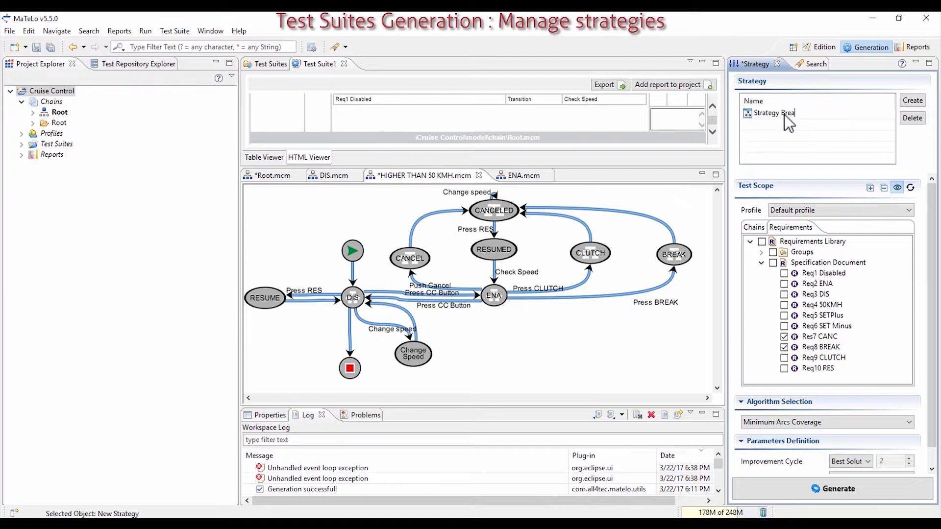
type("Strategy Break and clutch")
key("Return")
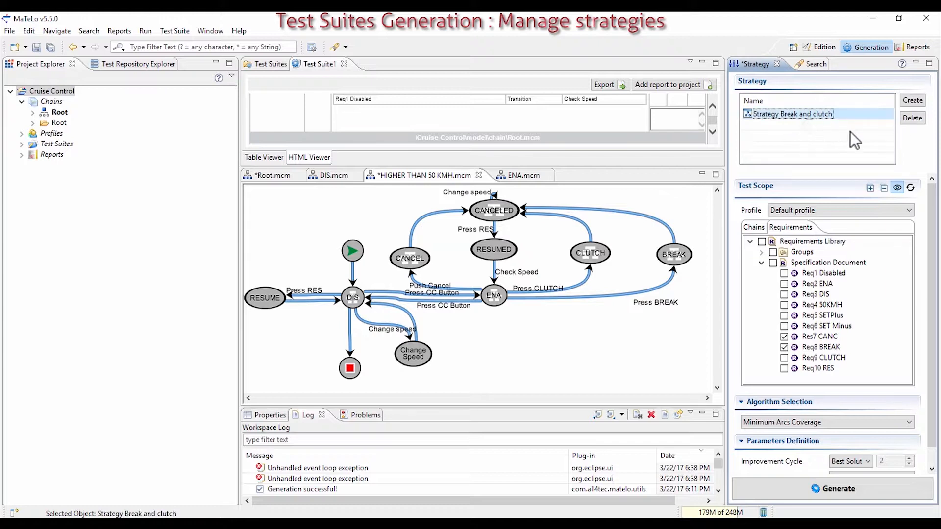
Create a second strategy and switch between it and Strategy Break and clutch to compare their test scopes.
left_click(910, 100)
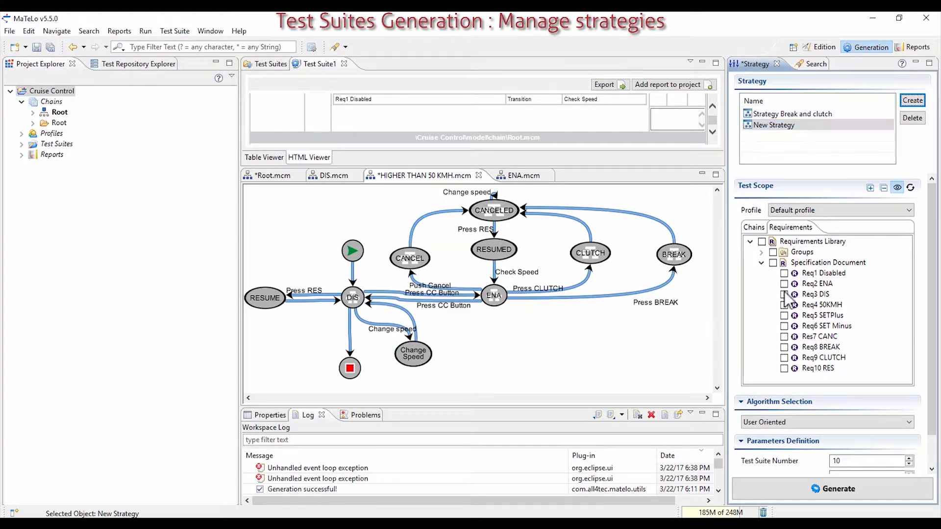
left_click(773, 116)
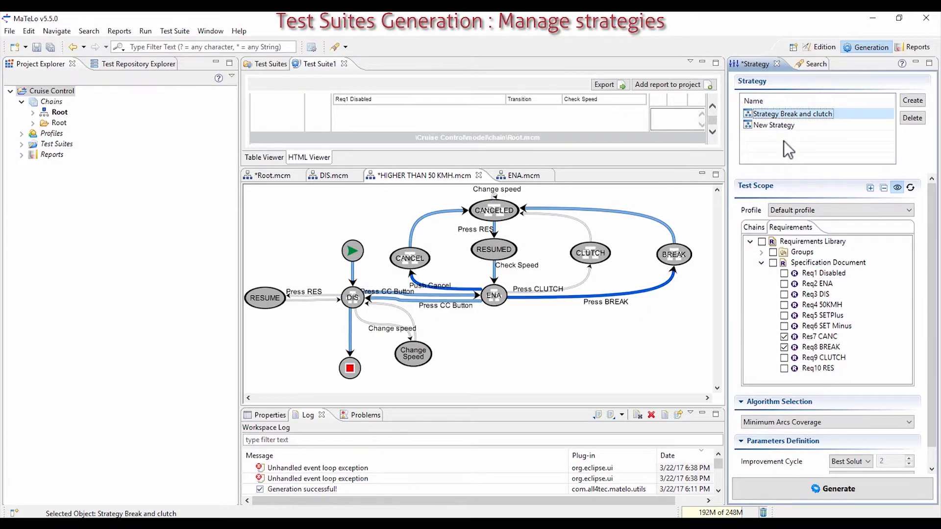
left_click(754, 228)
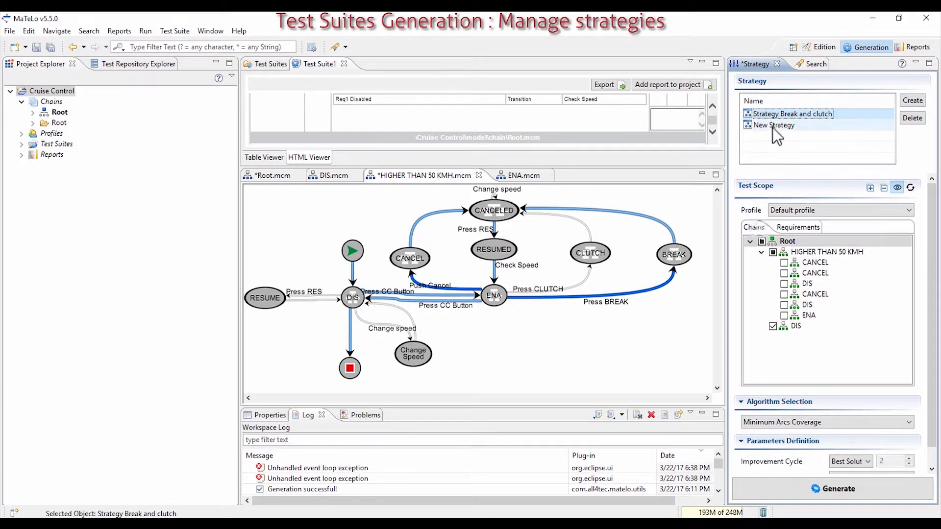
left_click(774, 126)
left_click(774, 114)
left_click(765, 126)
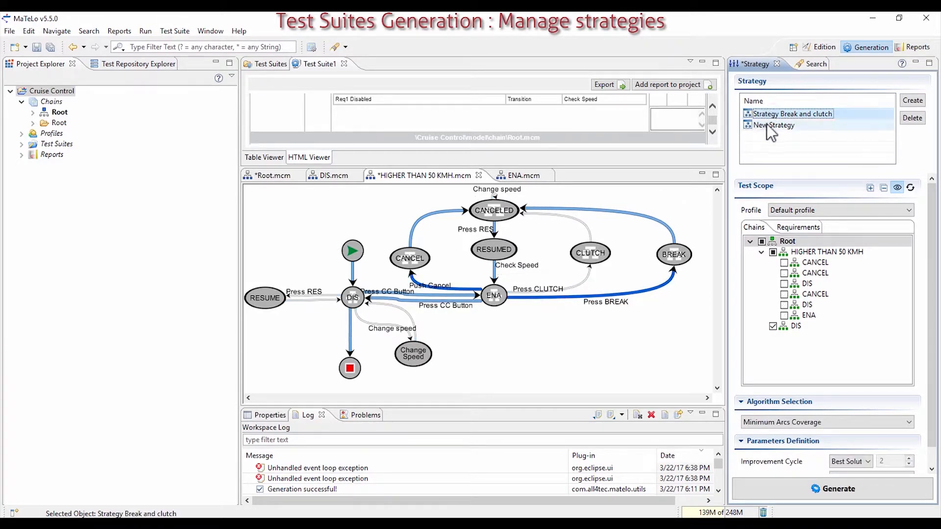
left_click(775, 114)
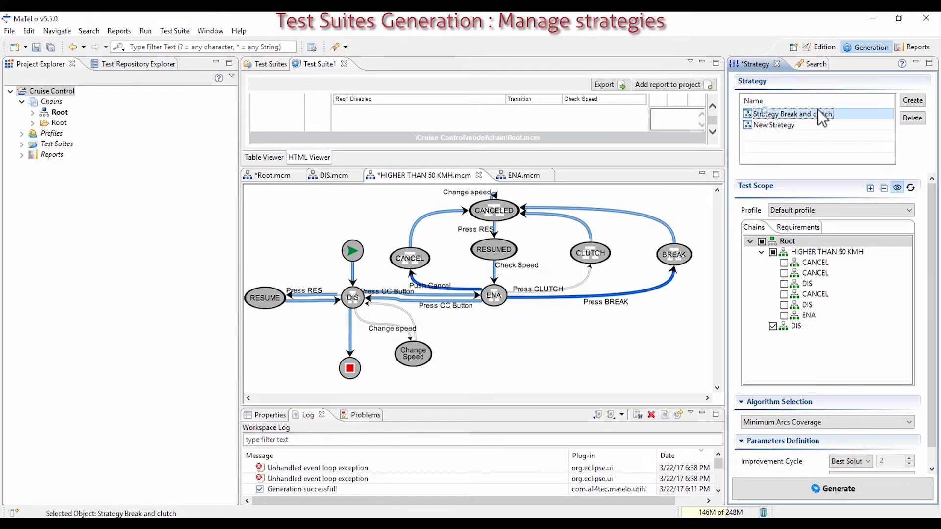
Delete both strategies from the strategy list and create a new one with the default settings.
left_click(912, 118)
left_click(913, 118)
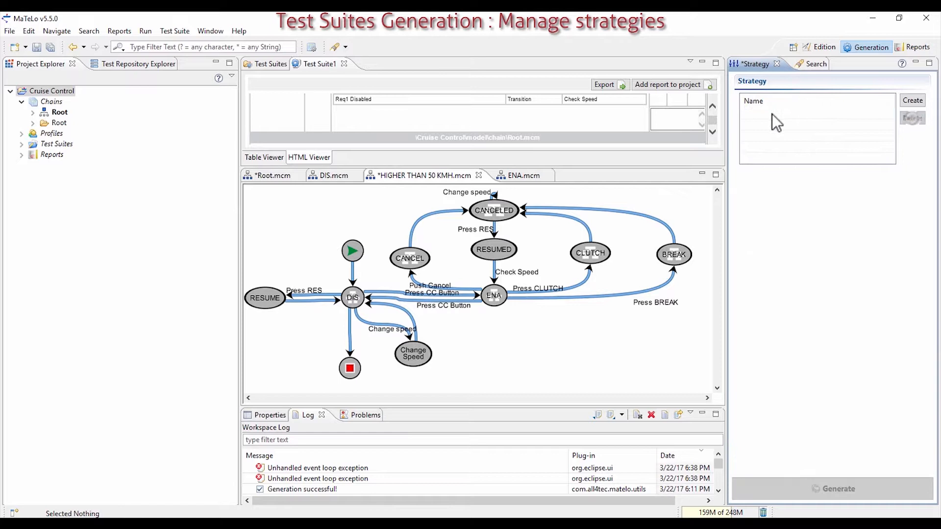
left_click(911, 100)
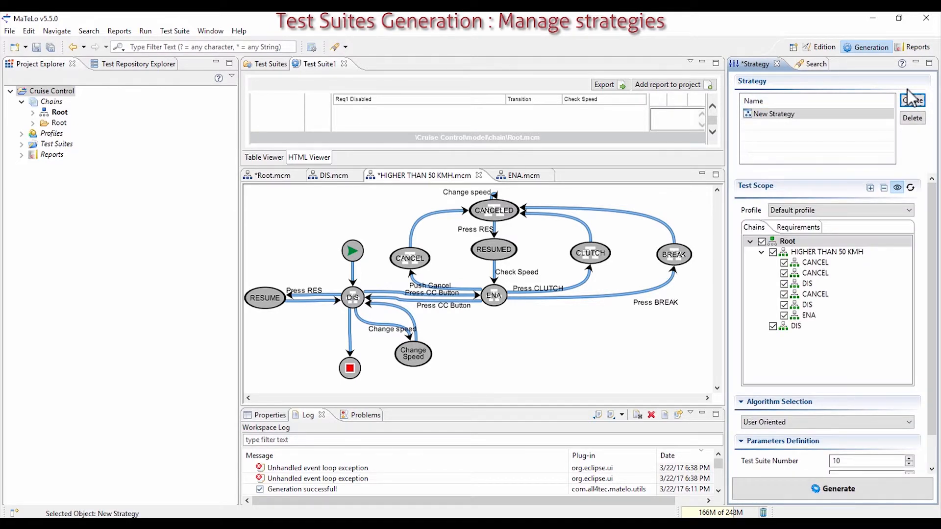
Switch to the Edition perspective.
left_click(816, 46)
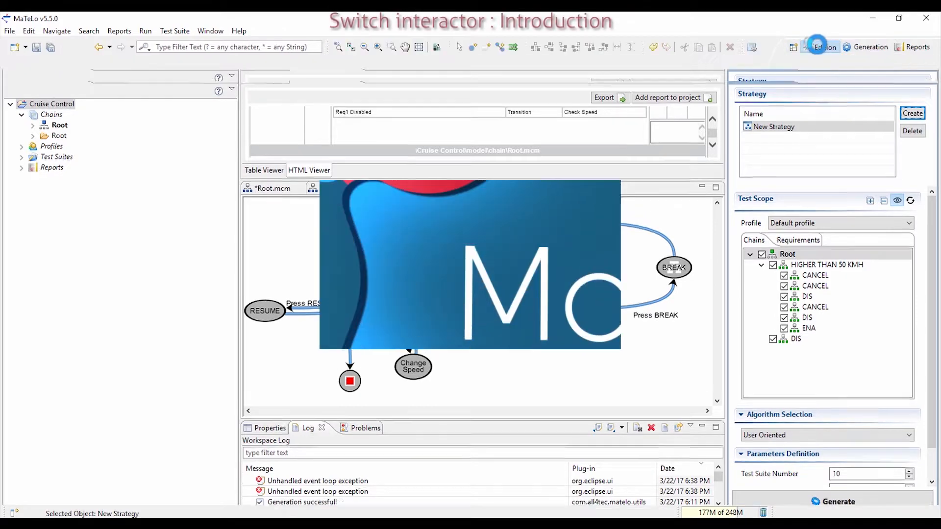